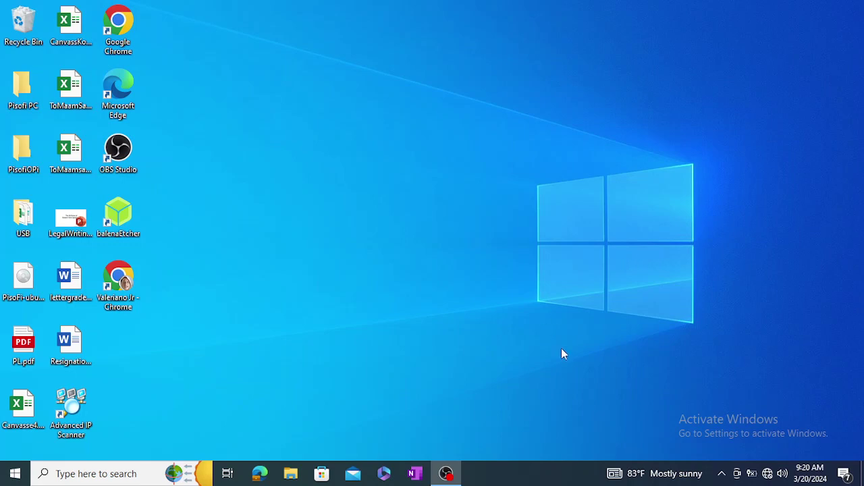
- Open the Windows network flyout to see Network 5 with no internet and Wi-Fi 2 off
{"action": "left_click", "coordinate": [766, 473]}
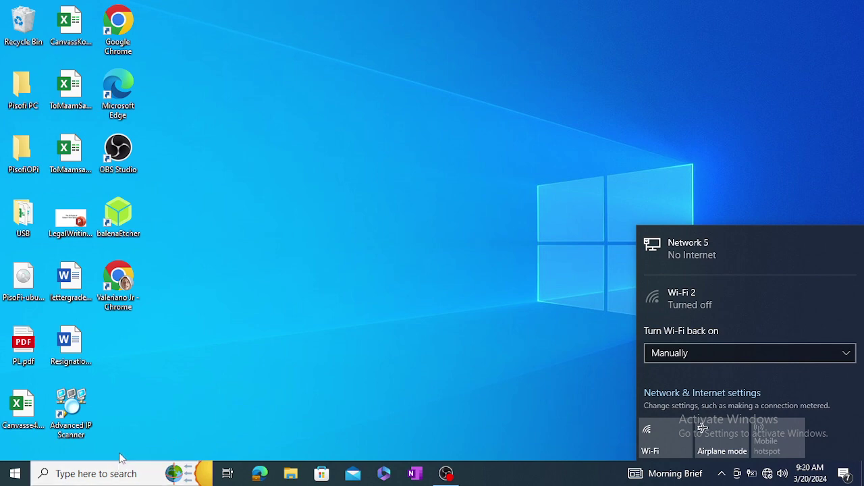
- Run ipconfig in Command Prompt to find Ethernet 2 at 192.168.0.100, gateway 192.168.0.1
{"action": "left_click", "coordinate": [107, 472]}
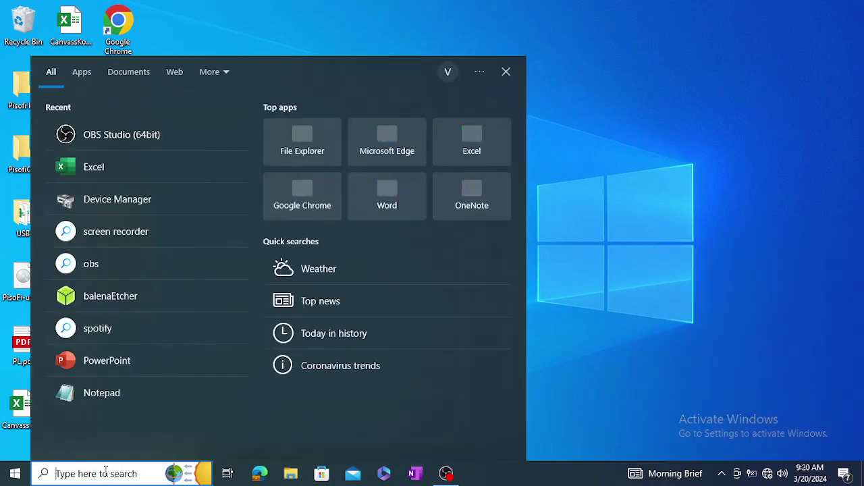
{"action": "type", "text": "cmd"}
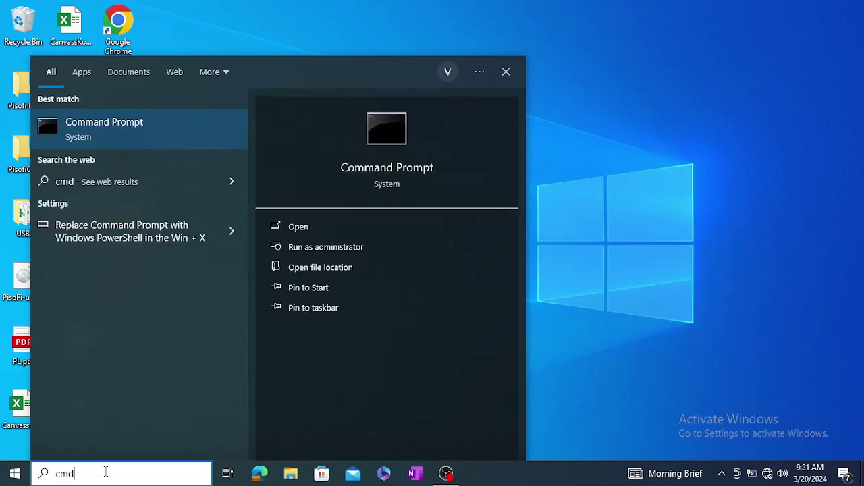
{"action": "key", "text": "Return"}
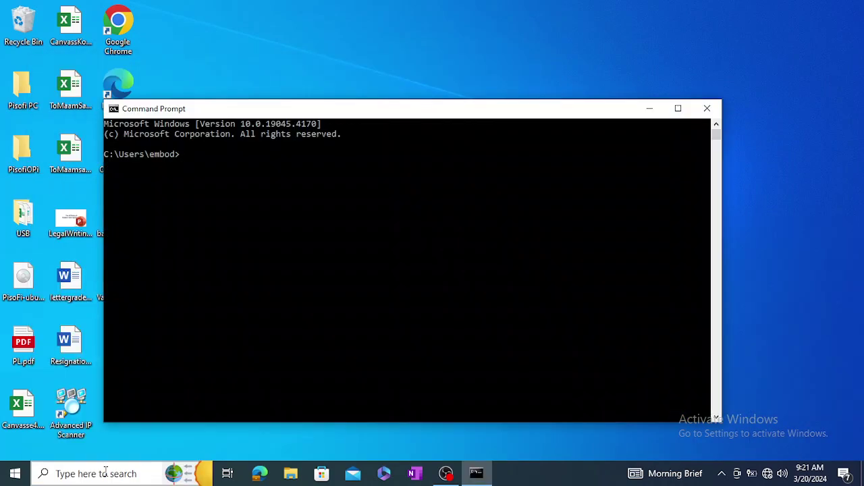
{"action": "type", "text": "ipconfig"}
{"action": "key", "text": "Return"}
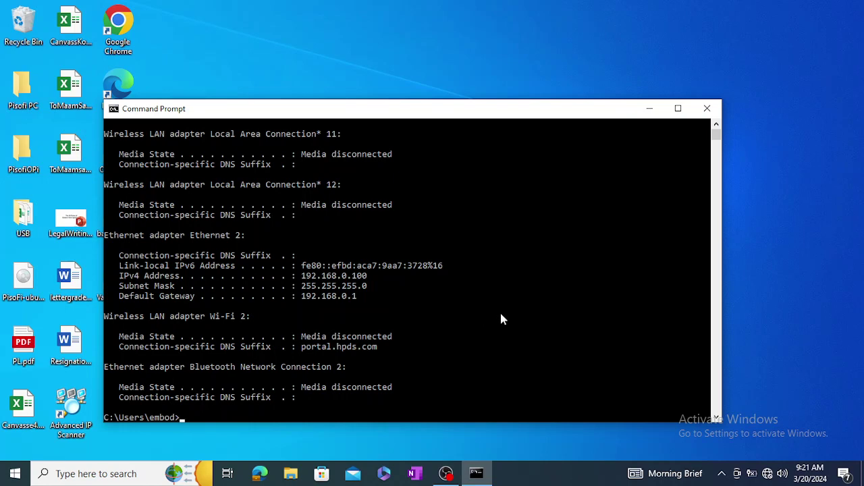
- Review the ipconfig output and launch Google Chrome
{"action": "scroll", "coordinate": [403, 288], "scroll_direction": "up", "scroll_amount": 2}
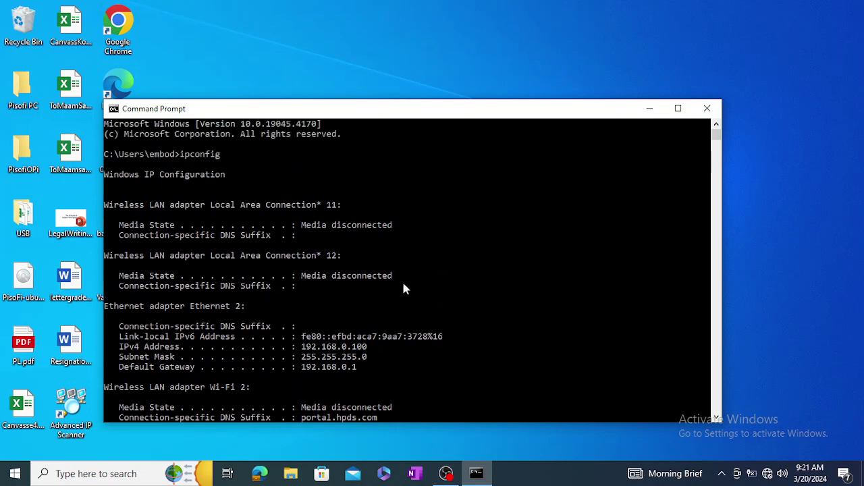
{"action": "scroll", "coordinate": [412, 317], "scroll_direction": "down", "scroll_amount": 3}
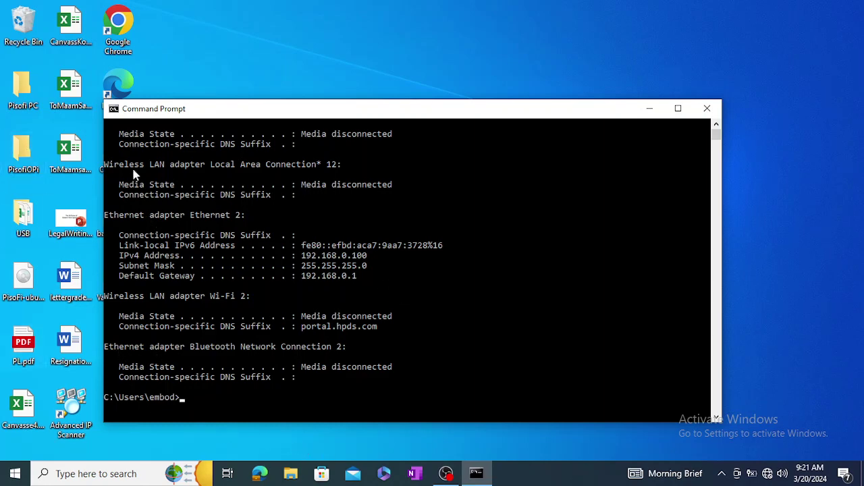
{"action": "double_click", "coordinate": [117, 34]}
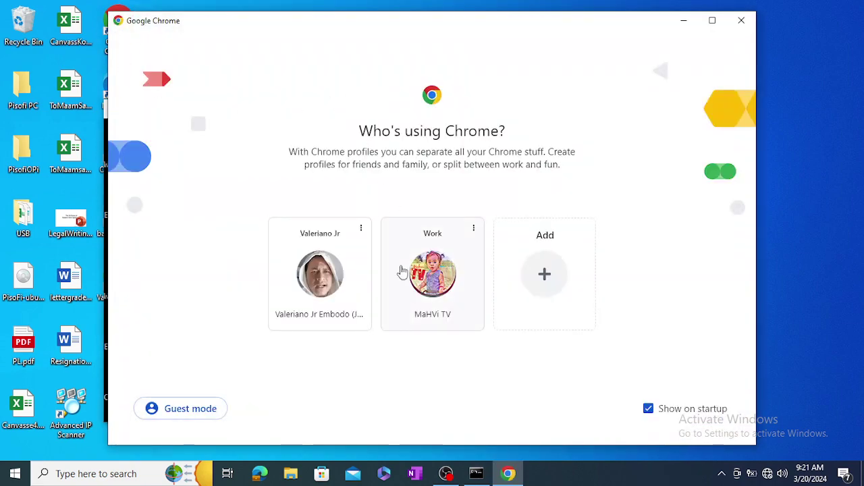
- Pick a Chrome profile and glance back at the ipconfig output behind the browser
{"action": "left_click", "coordinate": [312, 270]}
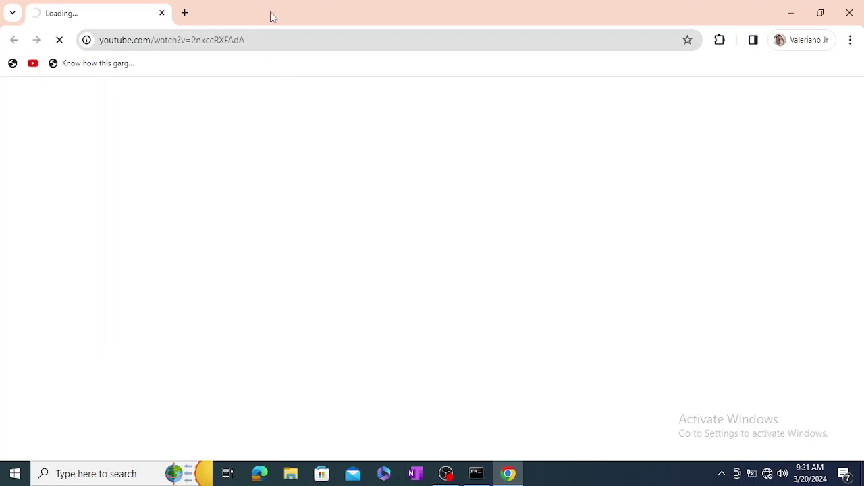
{"action": "left_click", "coordinate": [478, 474]}
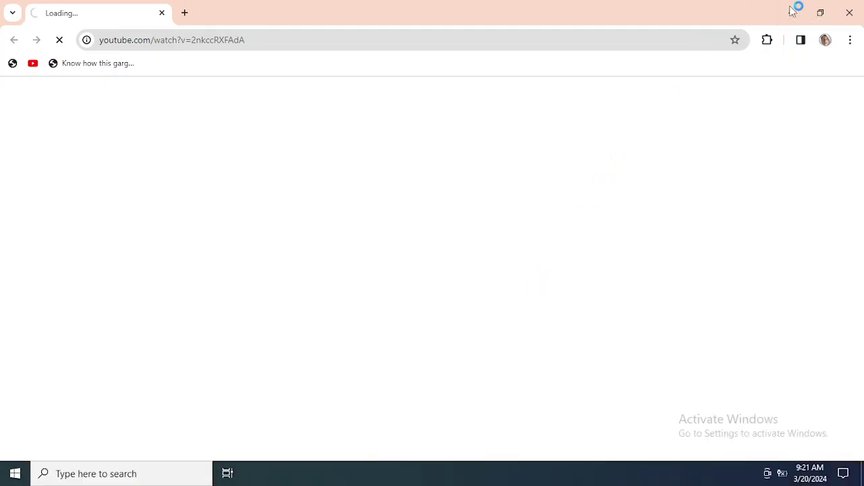
{"action": "left_click", "coordinate": [792, 12]}
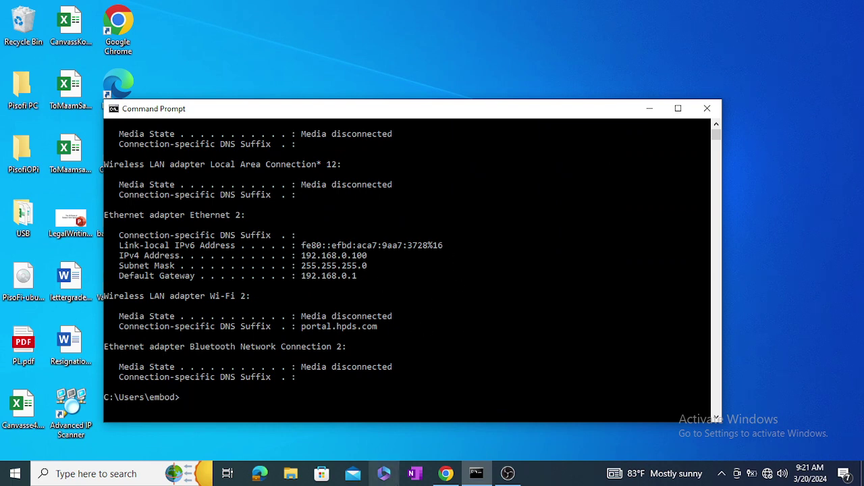
{"action": "left_click", "coordinate": [446, 474]}
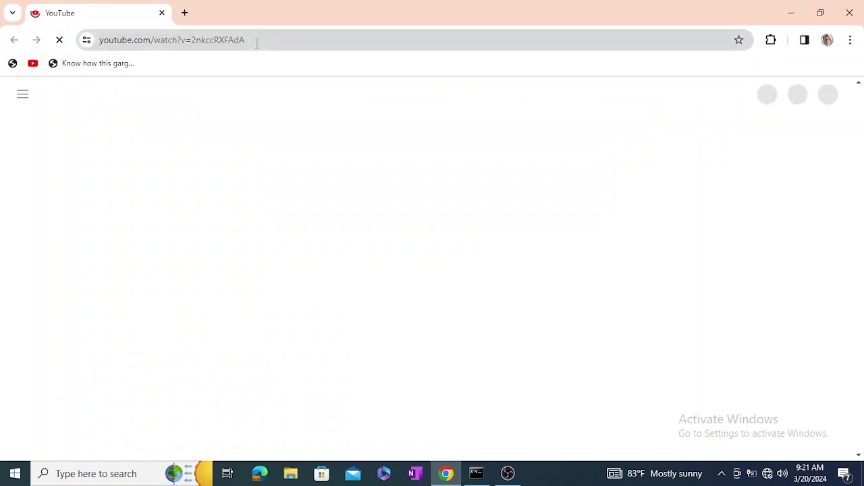
- Navigate Chrome to 192.168.0.100, which fails with ERR_CONNECTION_REFUSED
{"action": "left_click", "coordinate": [257, 41]}
{"action": "type", "text": "1"}
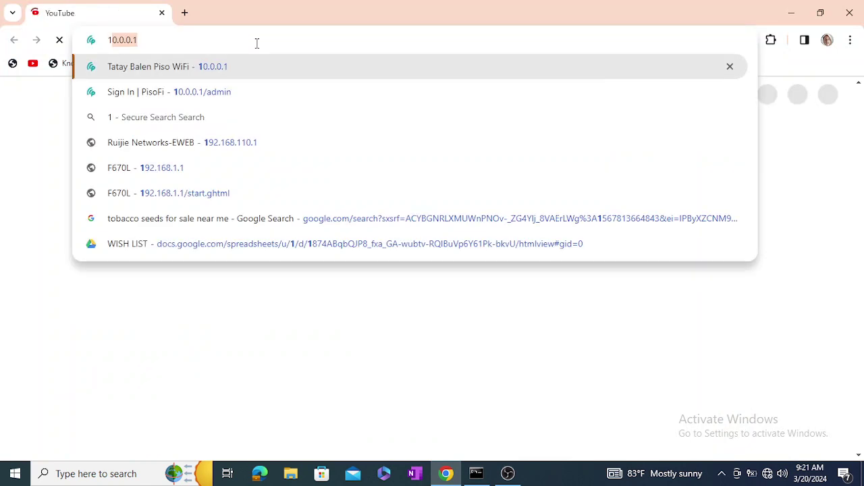
{"action": "type", "text": "92.168."}
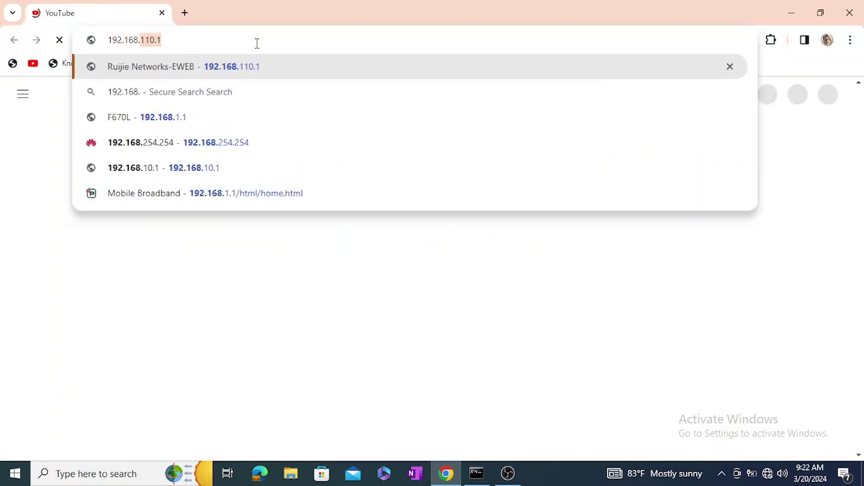
{"action": "type", "text": "0"}
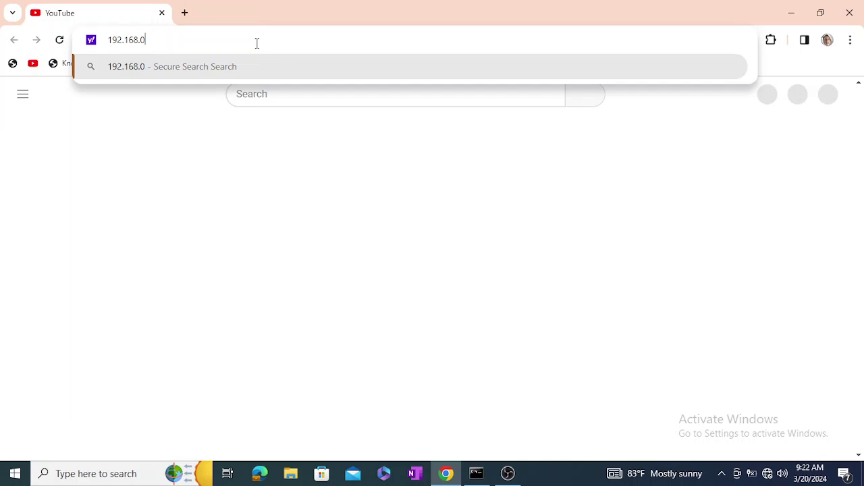
{"action": "type", "text": ".100"}
{"action": "key", "text": "Return"}
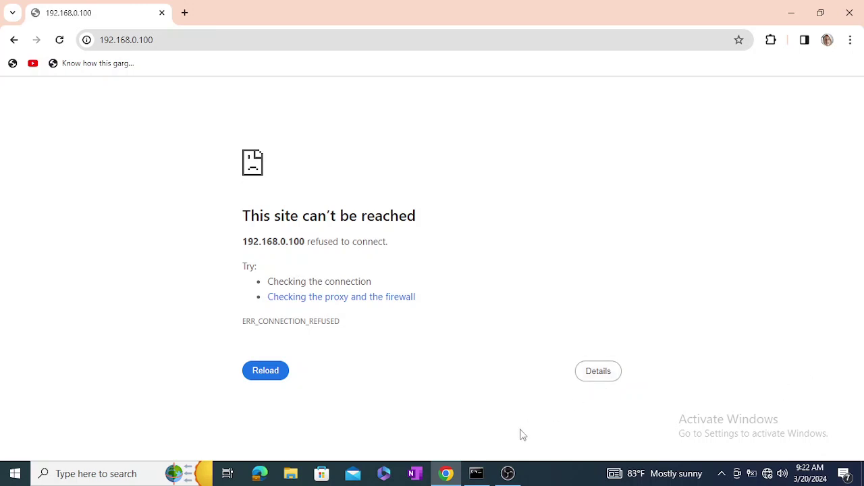
{"action": "left_click", "coordinate": [476, 474]}
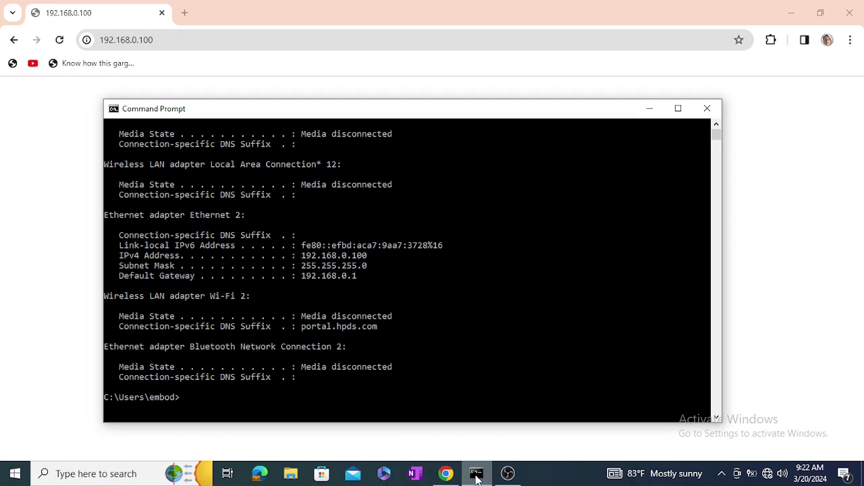
{"action": "left_click", "coordinate": [477, 476]}
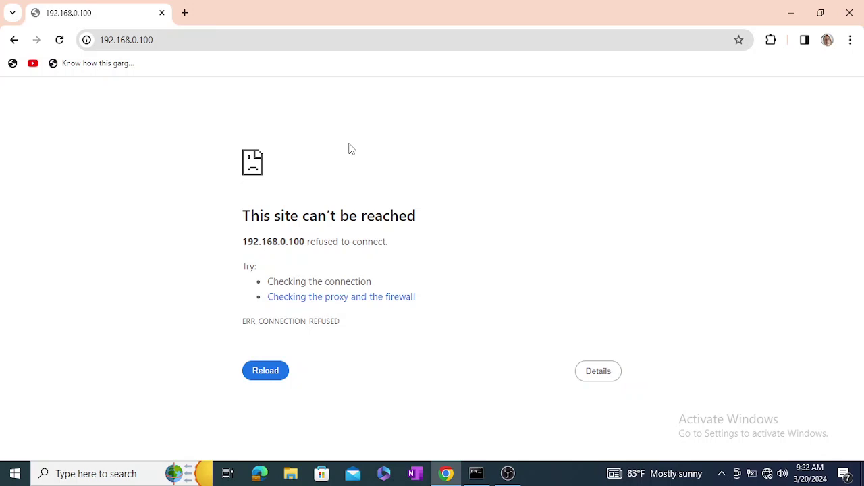
{"action": "key", "text": "F5"}
{"action": "left_click", "coordinate": [245, 39]}
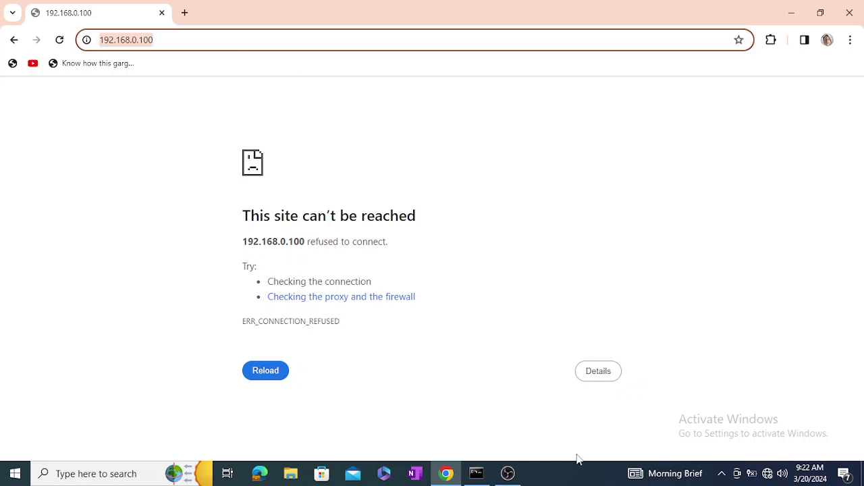
{"action": "left_click", "coordinate": [477, 473]}
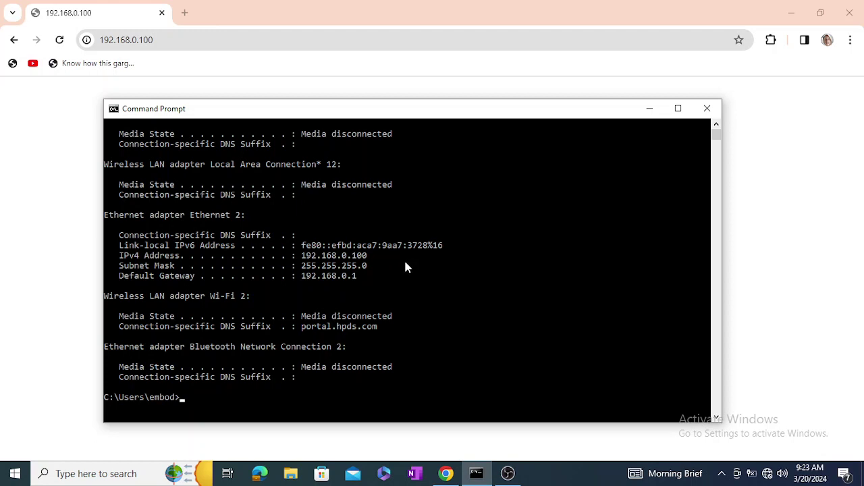
{"action": "left_click", "coordinate": [208, 40]}
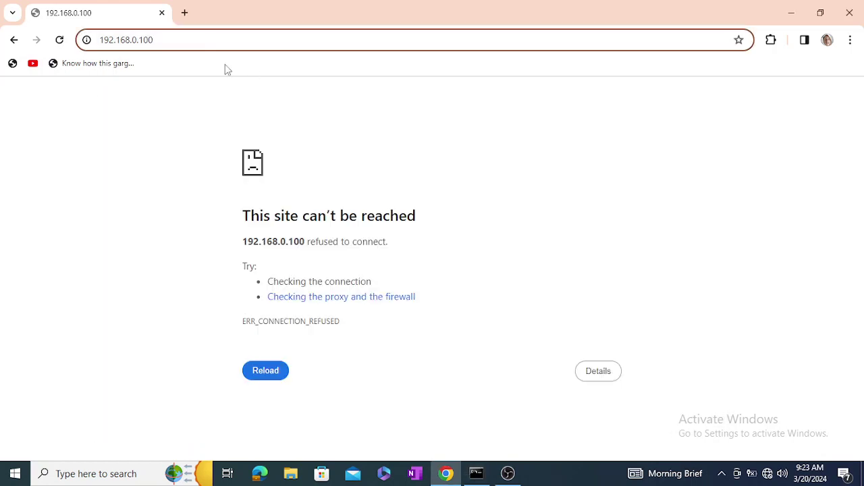
{"action": "left_click", "coordinate": [475, 474]}
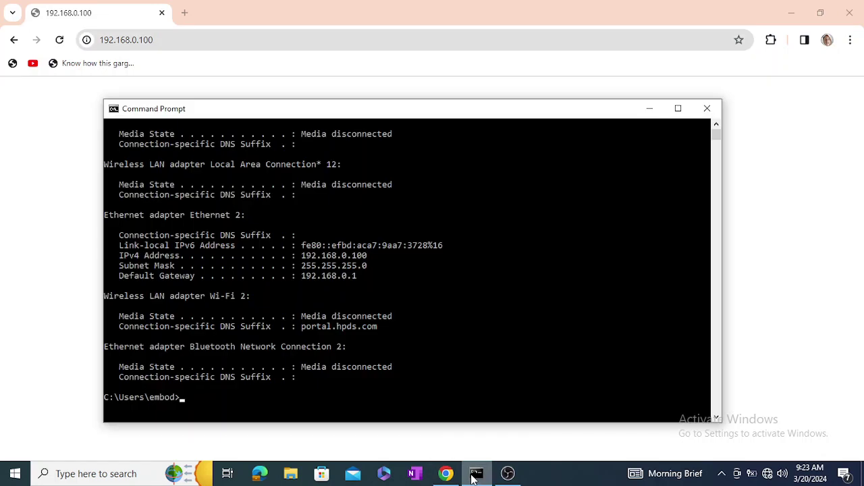
{"action": "left_click", "coordinate": [445, 474]}
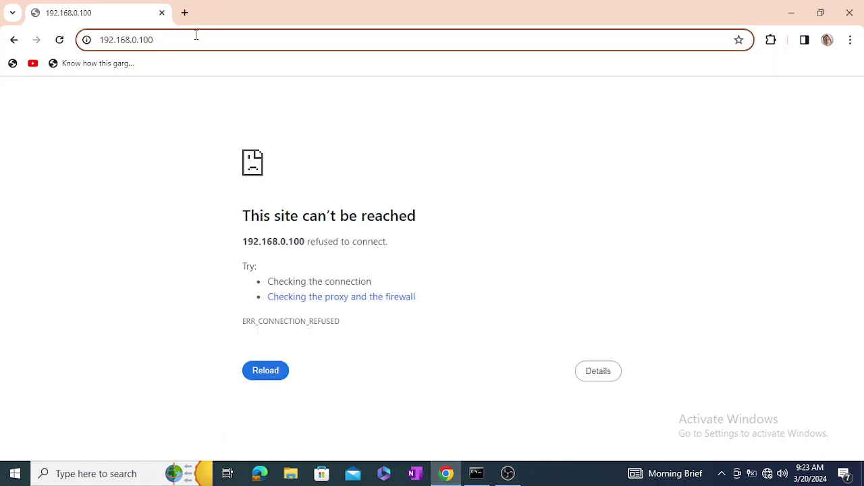
{"action": "key", "text": "BackSpace"}
{"action": "key", "text": "BackSpace"}
{"action": "key", "text": "BackSpace"}
{"action": "key", "text": "BackSpace"}
{"action": "key", "text": "BackSpace"}
{"action": "key", "text": "BackSpace"}
{"action": "key", "text": "BackSpace"}
{"action": "key", "text": "BackSpace"}
{"action": "key", "text": "BackSpace"}
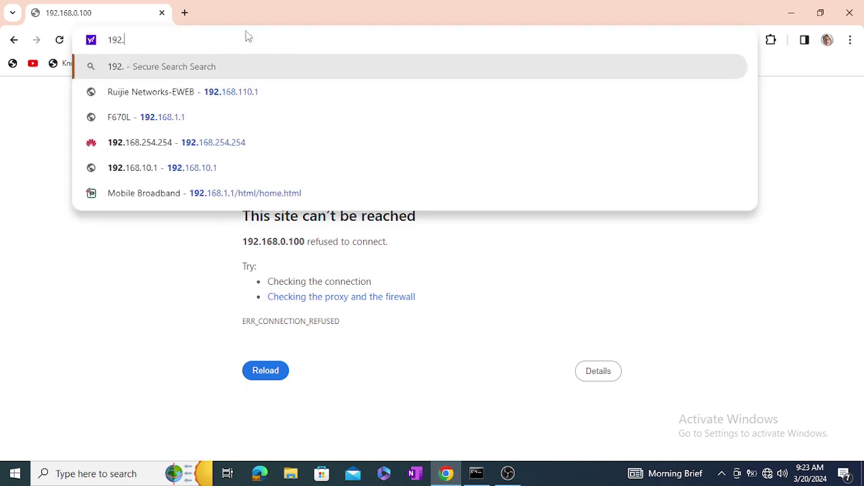
{"action": "left_click", "coordinate": [476, 474]}
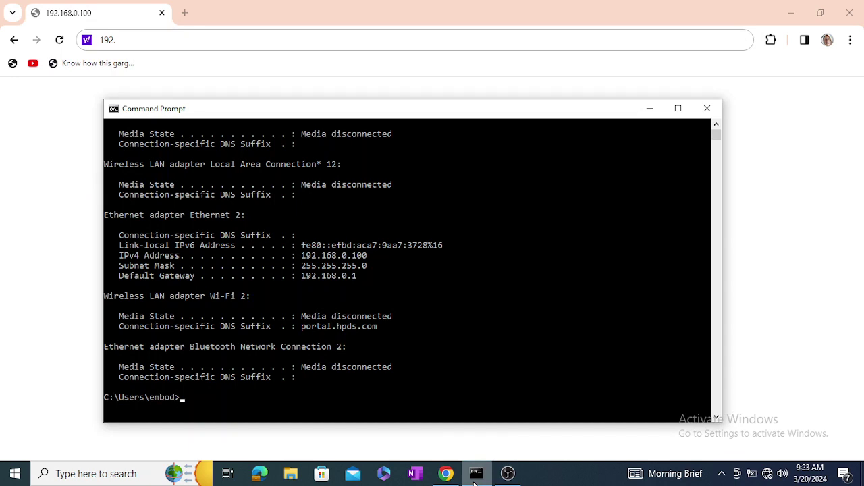
{"action": "left_click", "coordinate": [476, 474]}
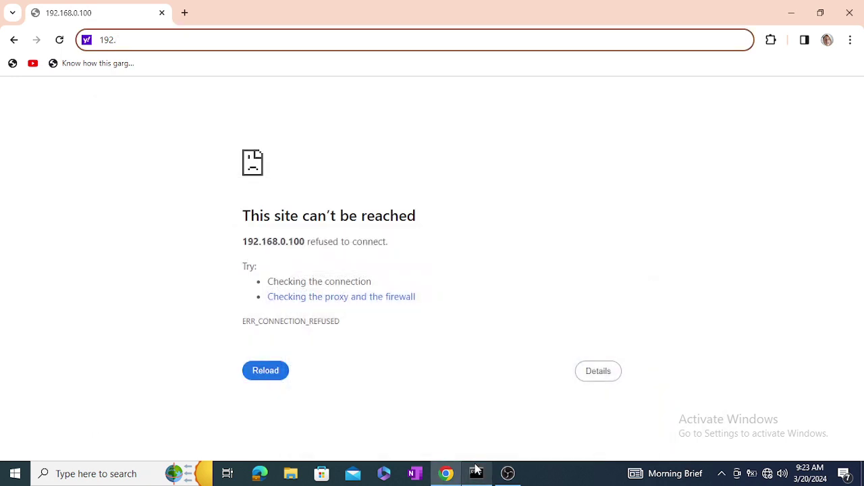
{"action": "type", "text": "168"}
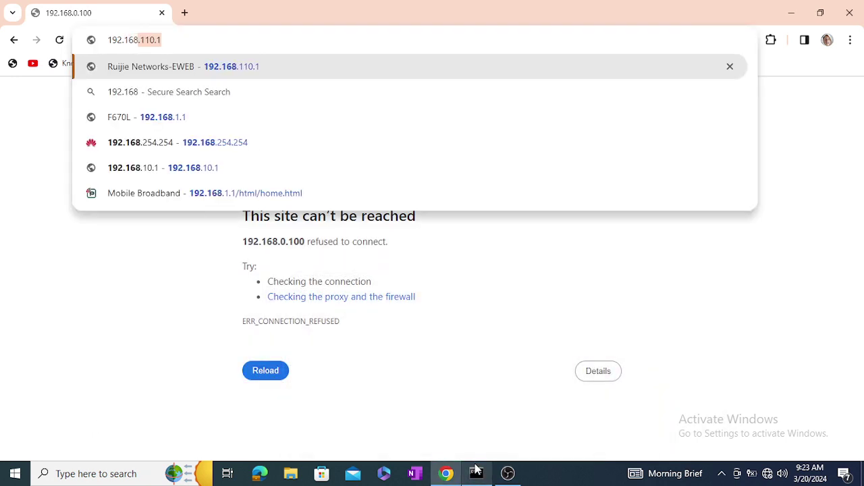
{"action": "type", "text": ".0.1"}
- Load 192.168.0.1 to reach the ER605 administrator account setup page
{"action": "key", "text": "Return"}
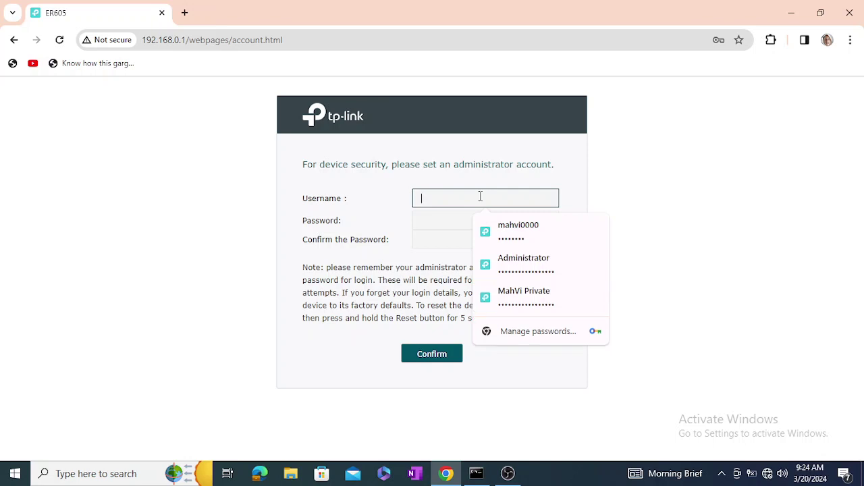
- Enter the administrator username in the ER605 account setup form
{"action": "left_click", "coordinate": [594, 207]}
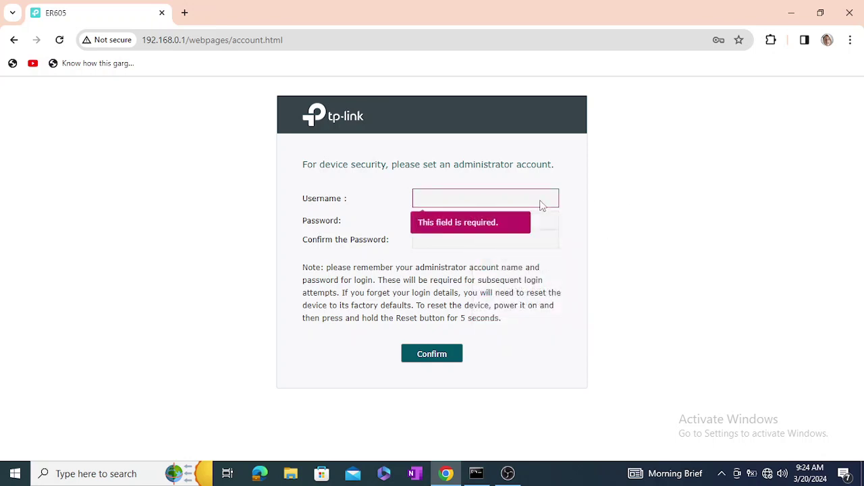
{"action": "left_click", "coordinate": [493, 205]}
{"action": "type", "text": "valliers"}
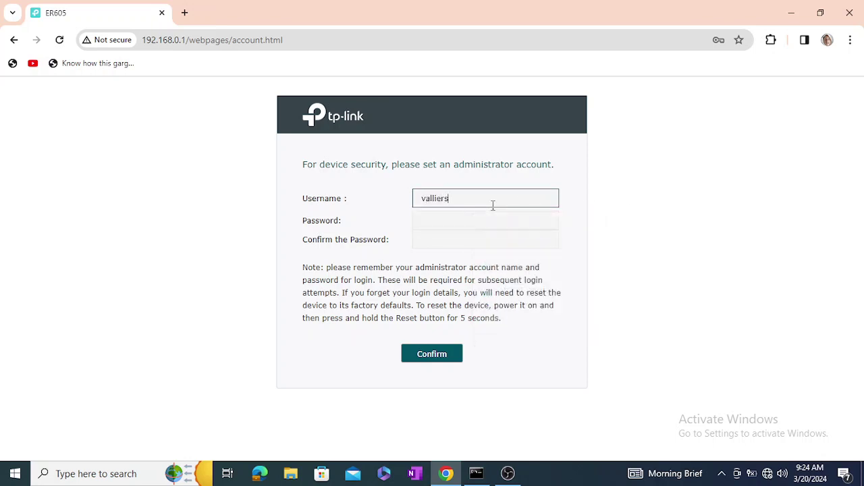
{"action": "key", "text": "BackSpace"}
{"action": "key", "text": "BackSpace"}
{"action": "key", "text": "BackSpace"}
{"action": "key", "text": "BackSpace"}
{"action": "key", "text": "BackSpace"}
{"action": "key", "text": "BackSpace"}
{"action": "key", "text": "BackSpace"}
{"action": "key", "text": "BackSpace"}
{"action": "type", "text": "valliers"}
- Enter the chosen password in both password fields and confirm the new account
{"action": "key", "text": "Tab"}
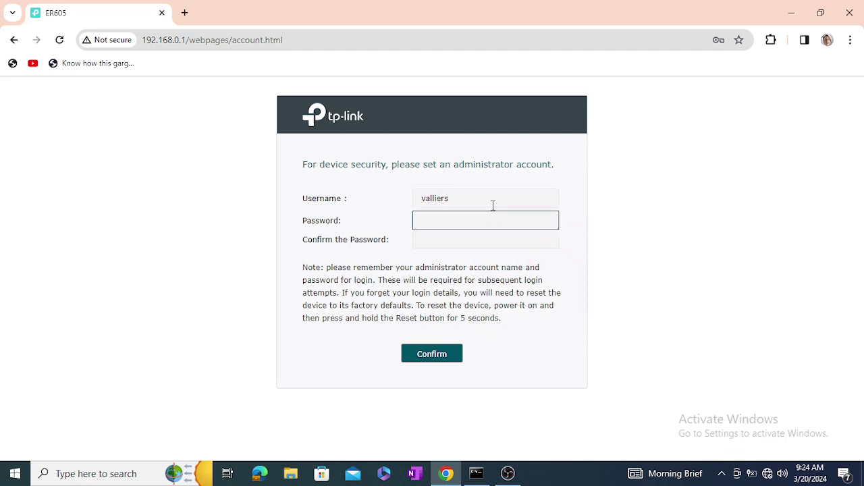
{"action": "type", "text": "••••••••••••••"}
{"action": "left_click", "coordinate": [507, 240]}
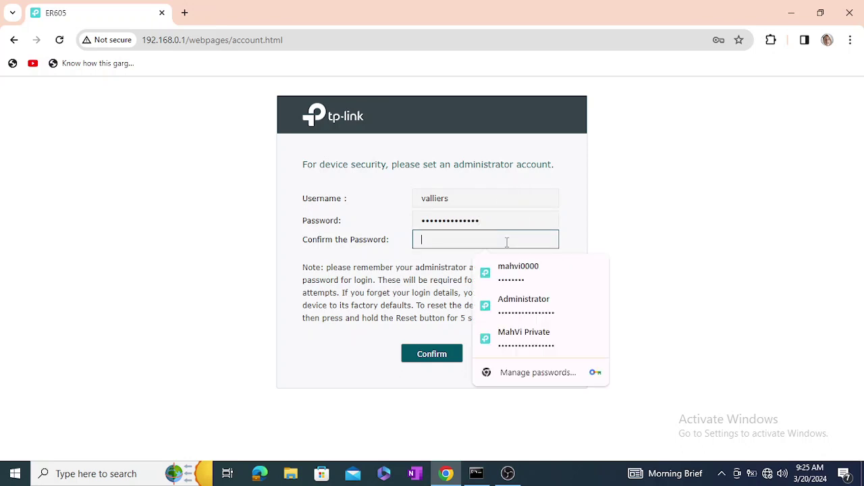
{"action": "type", "text": "••••••••••••"}
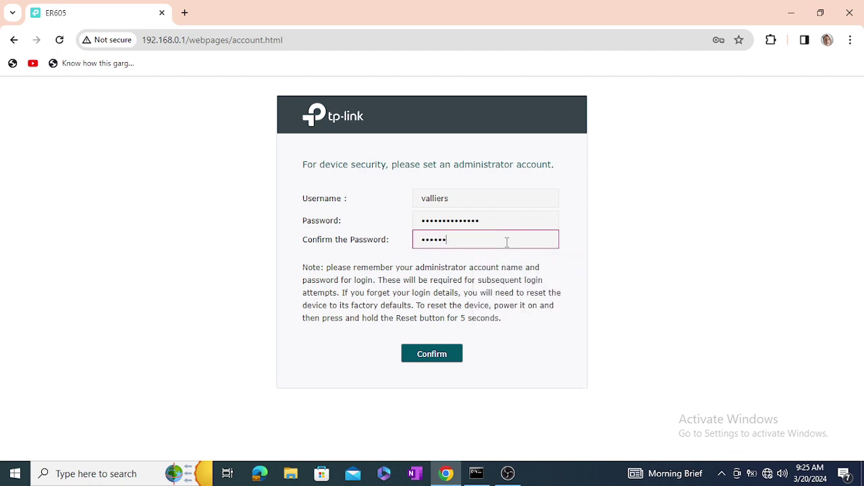
{"action": "type", "text": "••"}
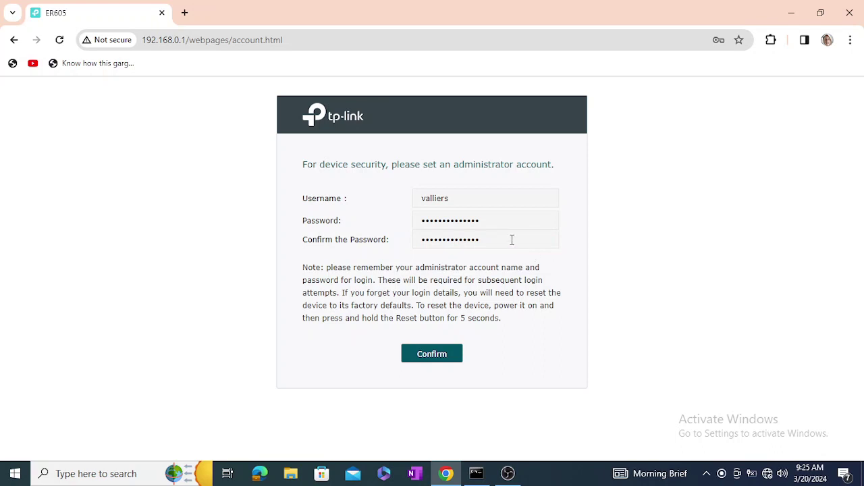
{"action": "left_click", "coordinate": [511, 239]}
{"action": "left_click", "coordinate": [492, 216]}
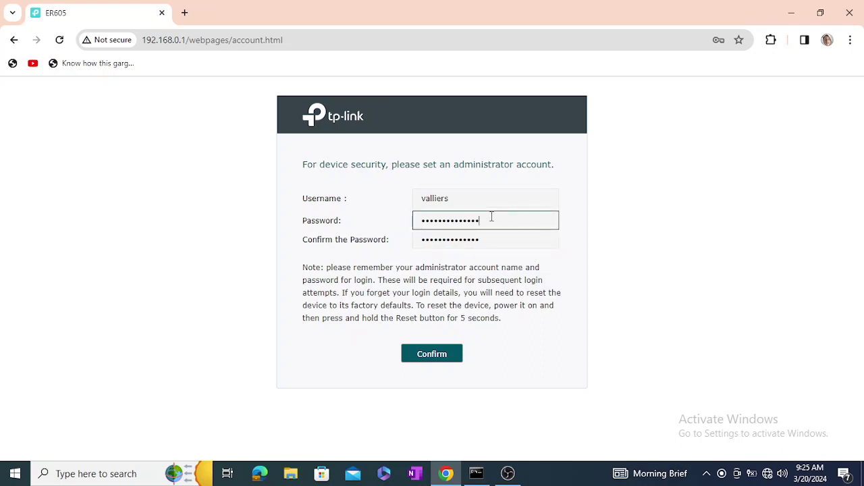
{"action": "left_click", "coordinate": [432, 354]}
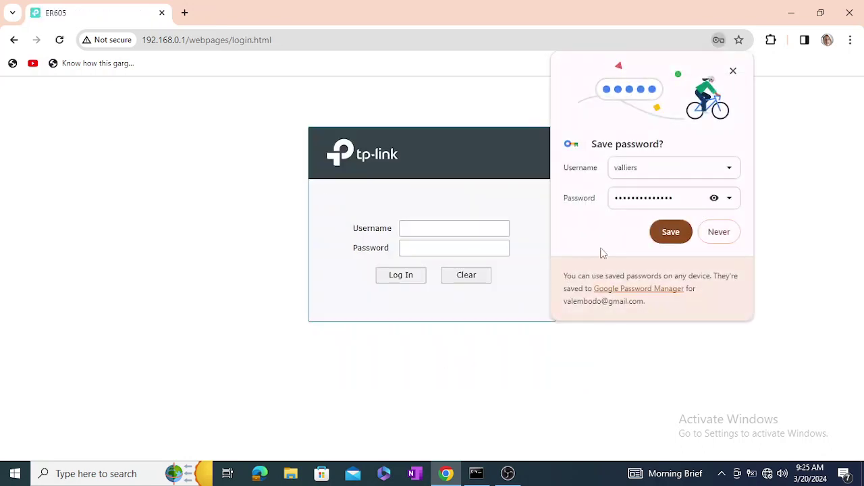
- Log in with the new administrator username and password, letting Chrome save the login
{"action": "left_click", "coordinate": [721, 233]}
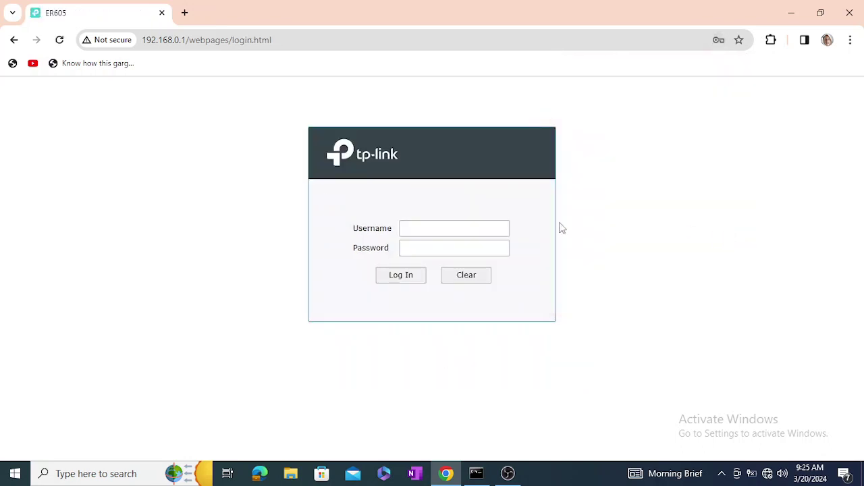
{"action": "left_click", "coordinate": [455, 232]}
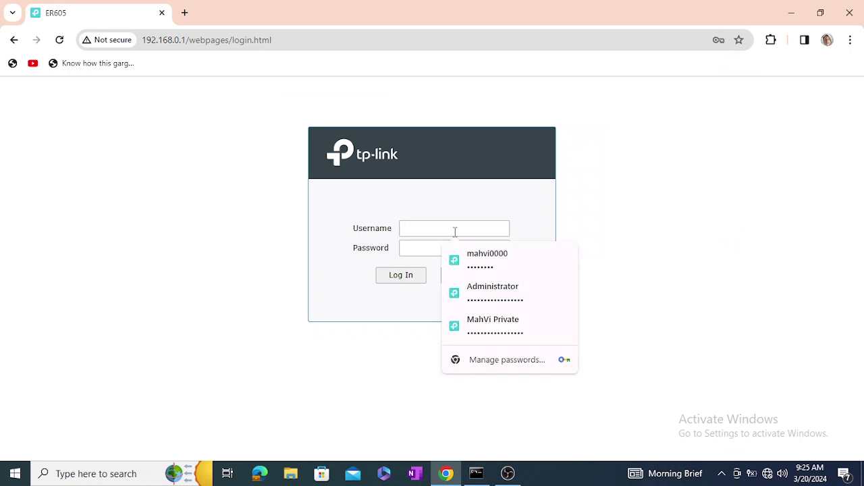
{"action": "type", "text": "valliers"}
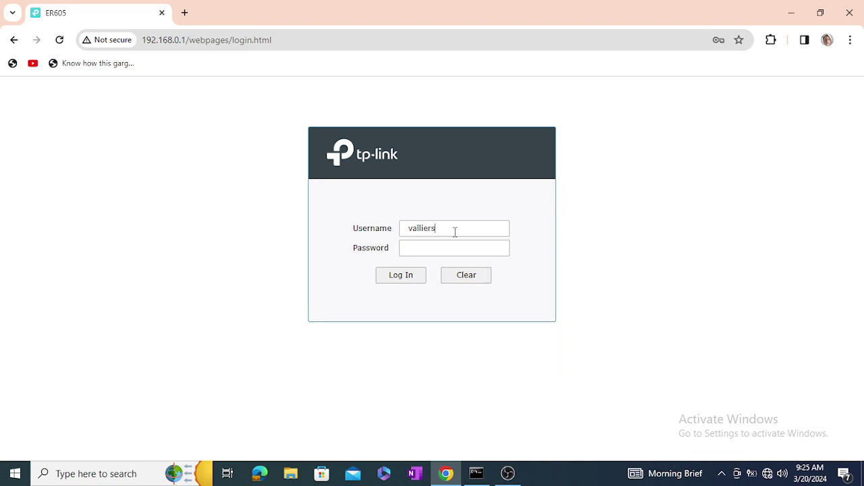
{"action": "key", "text": "Tab"}
{"action": "type", "text": "admin"}
{"action": "key", "text": "BackSpace"}
{"action": "key", "text": "BackSpace"}
{"action": "key", "text": "BackSpace"}
{"action": "key", "text": "BackSpace"}
{"action": "key", "text": "BackSpace"}
{"action": "type", "text": "admin123456789"}
{"action": "left_click", "coordinate": [404, 275]}
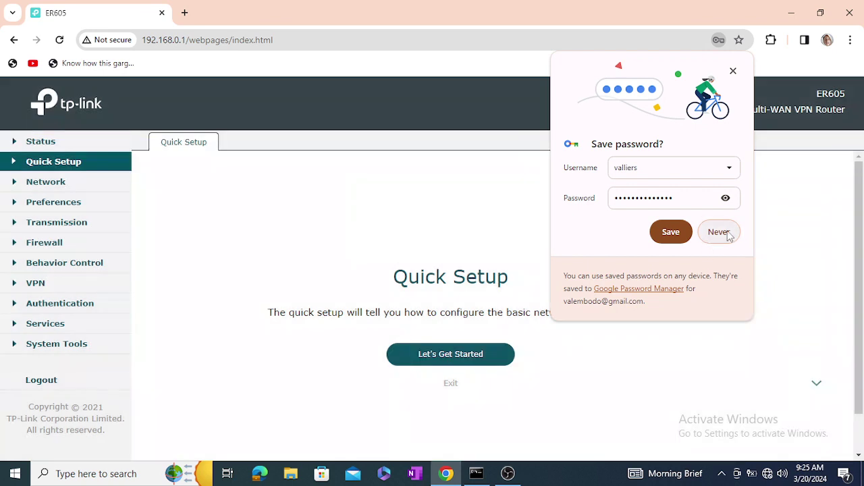
{"action": "left_click", "coordinate": [677, 233]}
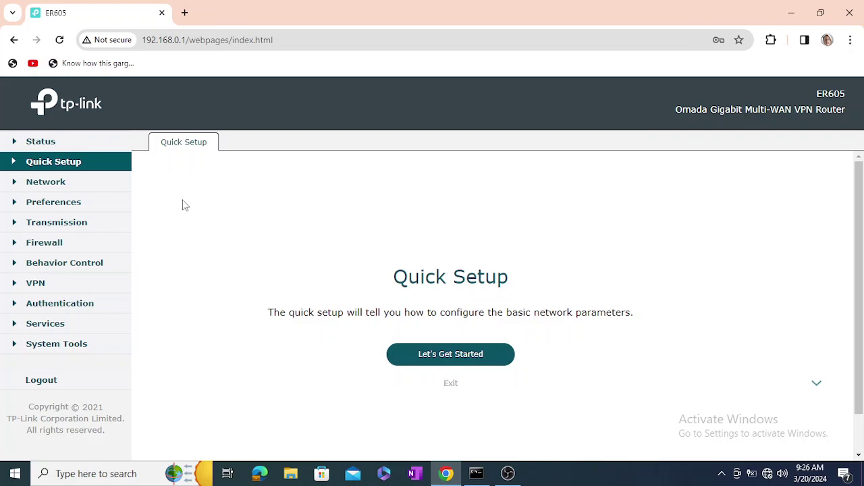
- Expand the Network, Preferences, Transmission, Firewall and Behavior Control sidebar groups
{"action": "left_click", "coordinate": [60, 186]}
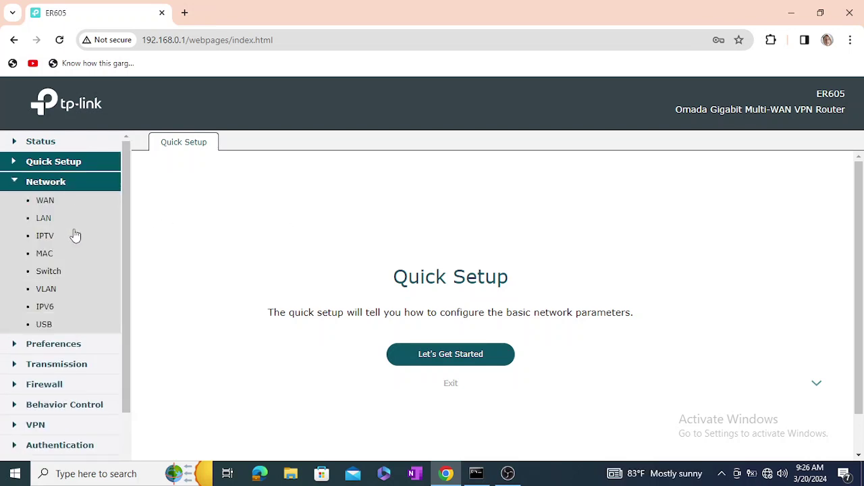
{"action": "scroll", "coordinate": [71, 270], "scroll_direction": "down", "scroll_amount": 2}
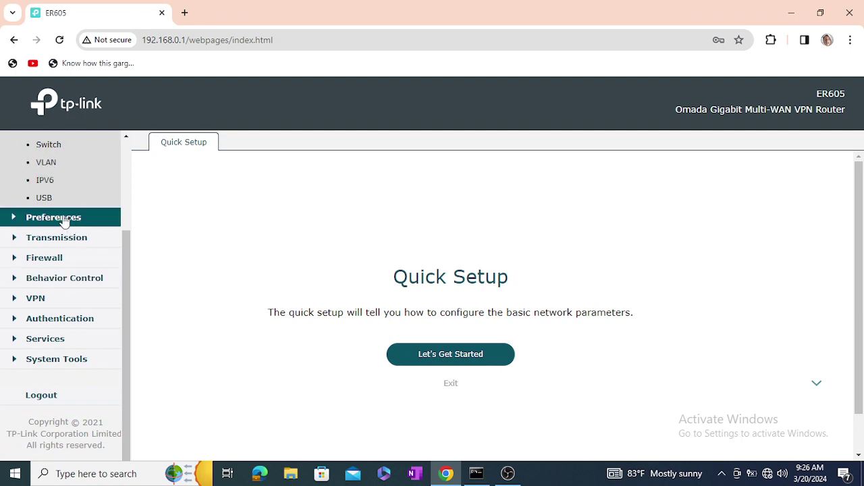
{"action": "left_click", "coordinate": [58, 218]}
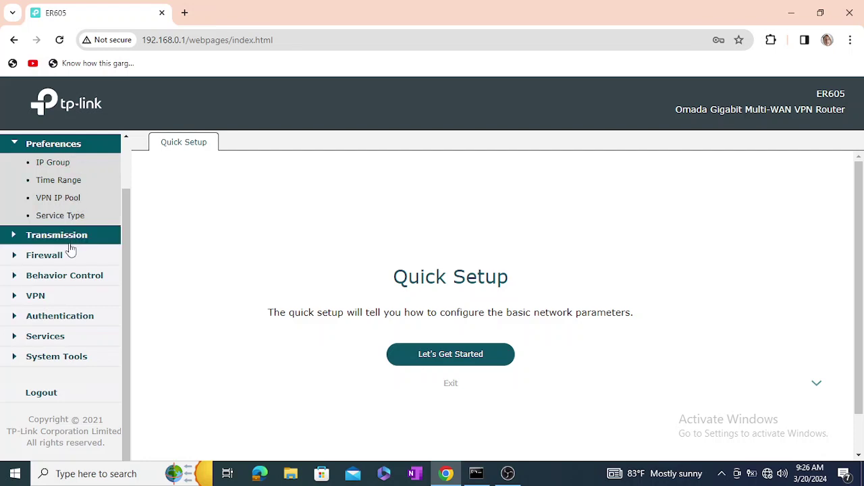
{"action": "left_click", "coordinate": [65, 237]}
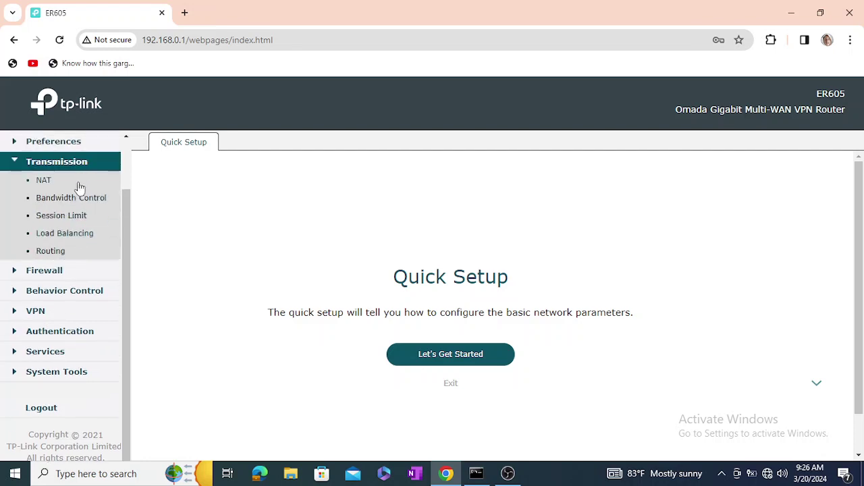
{"action": "scroll", "coordinate": [68, 251], "scroll_direction": "down", "scroll_amount": 1}
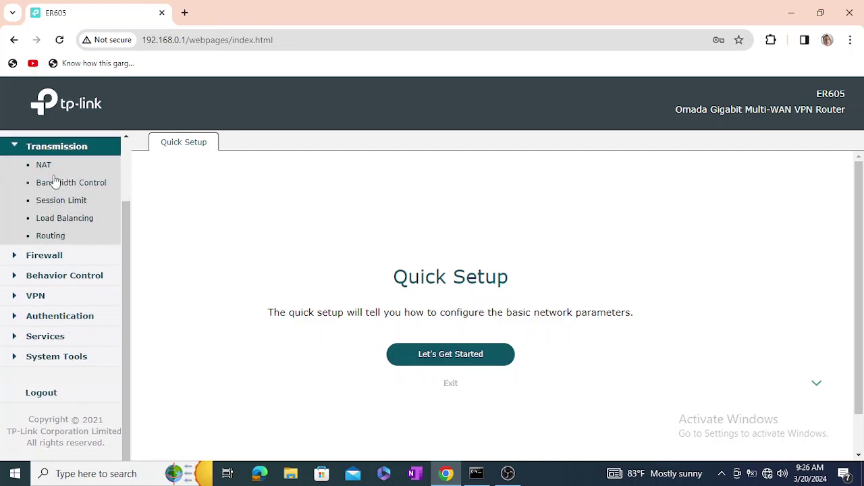
{"action": "left_click", "coordinate": [54, 262]}
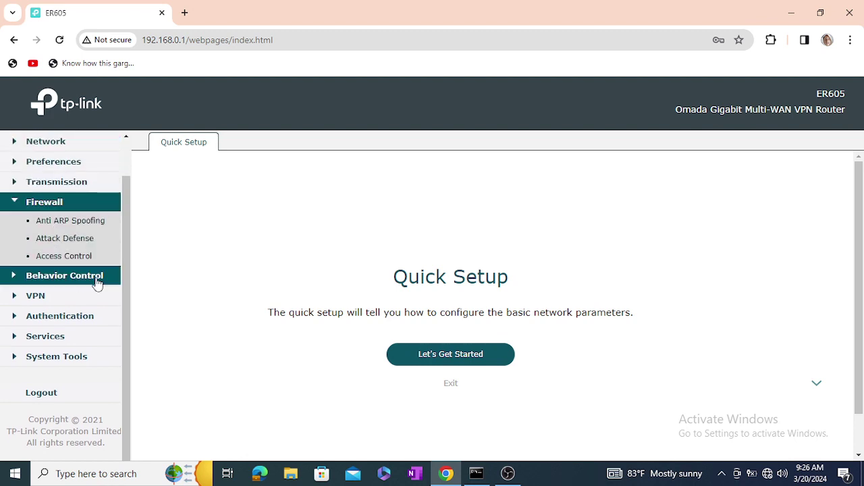
{"action": "left_click", "coordinate": [61, 277]}
- Expand VPN, Authentication, Services and System Tools, then open Transmission > NAT
{"action": "left_click", "coordinate": [28, 297]}
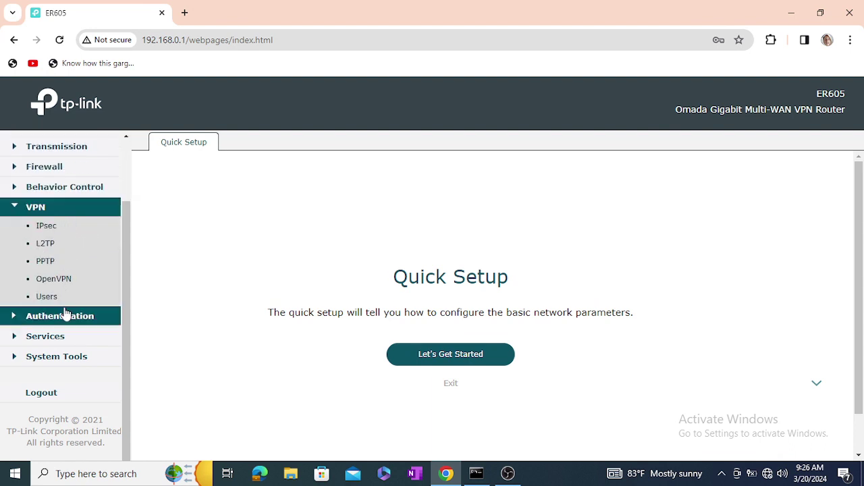
{"action": "left_click", "coordinate": [43, 315]}
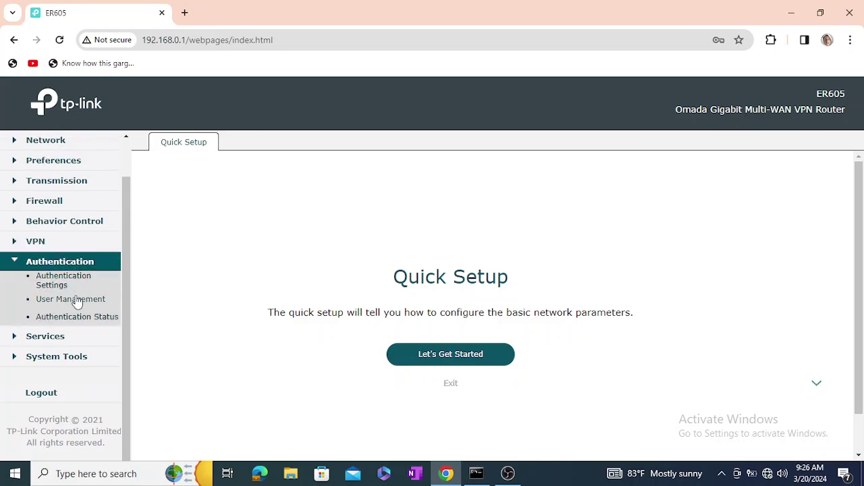
{"action": "left_click", "coordinate": [22, 338]}
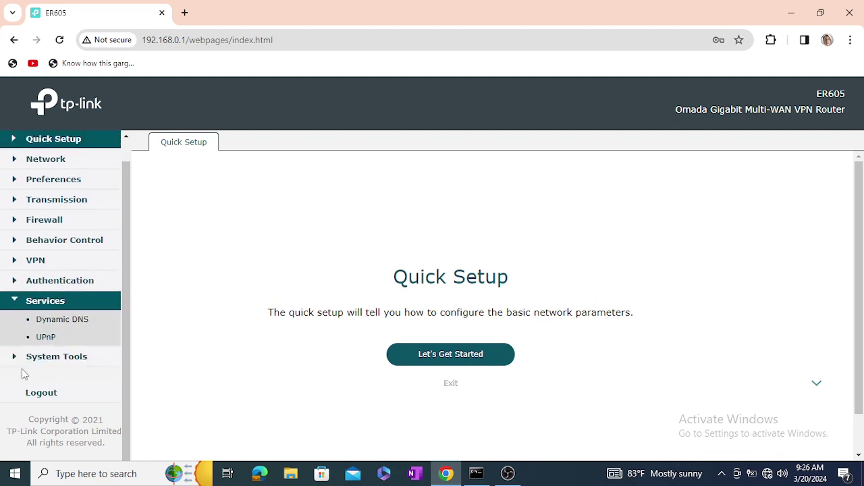
{"action": "left_click", "coordinate": [20, 359]}
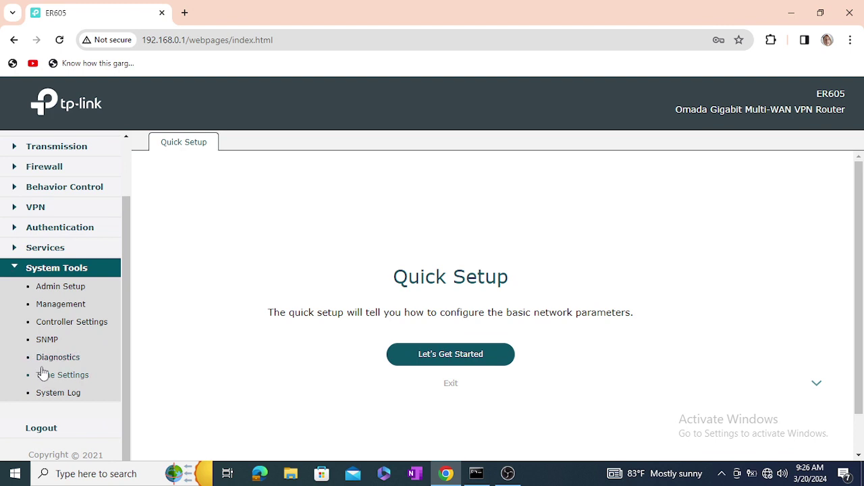
{"action": "scroll", "coordinate": [34, 356], "scroll_direction": "down", "scroll_amount": 1}
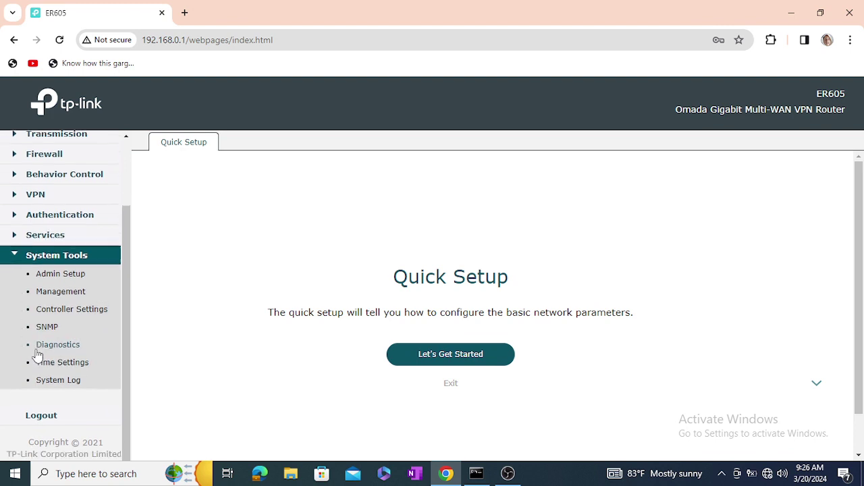
{"action": "scroll", "coordinate": [115, 325], "scroll_direction": "up", "scroll_amount": 2}
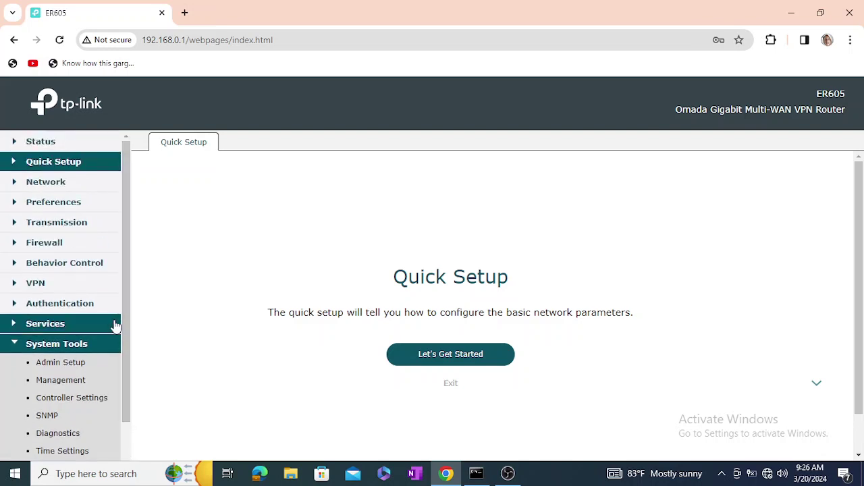
{"action": "left_click", "coordinate": [60, 225]}
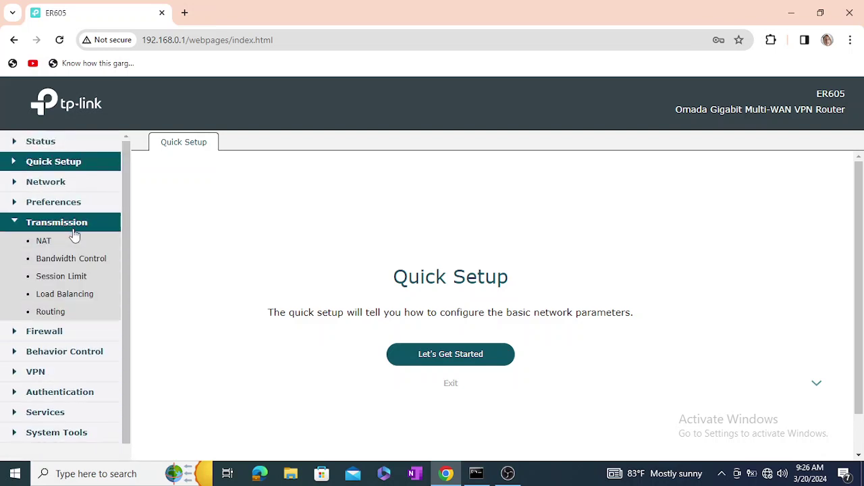
{"action": "left_click", "coordinate": [44, 244]}
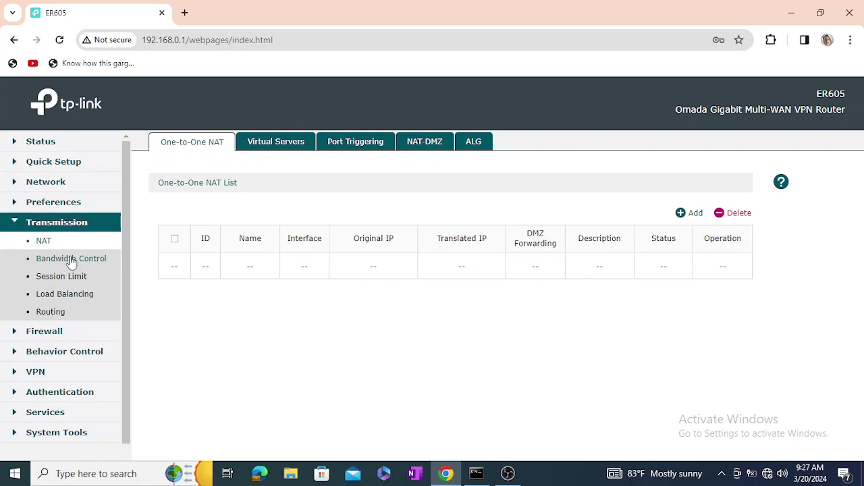
- Save Load Balancing enabled with application optimized routing, then go to Network > WAN
{"action": "left_click", "coordinate": [58, 314]}
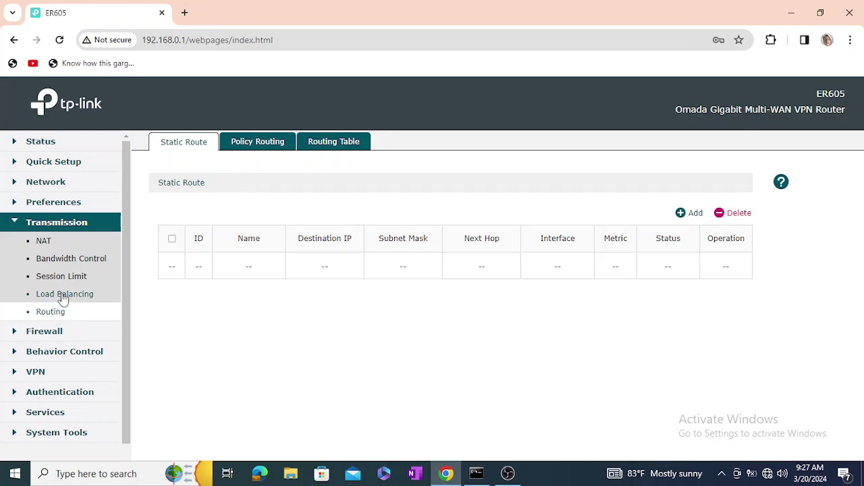
{"action": "left_click", "coordinate": [61, 296]}
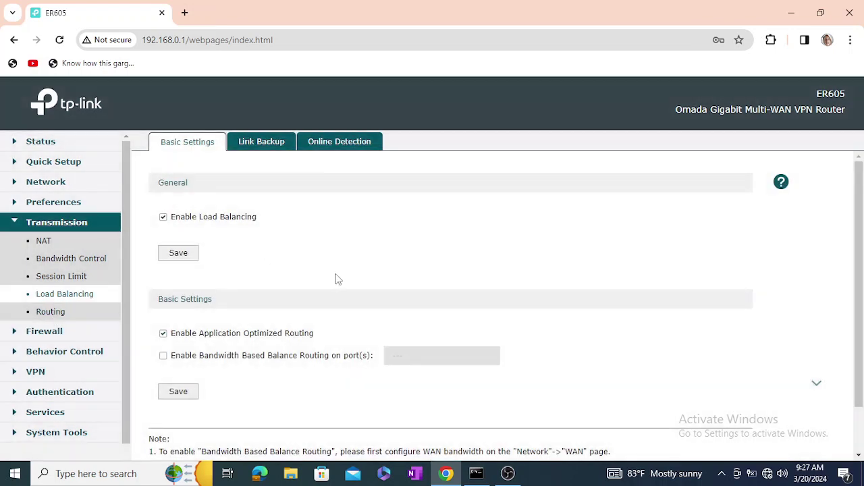
{"action": "scroll", "coordinate": [339, 280], "scroll_direction": "down", "scroll_amount": 1}
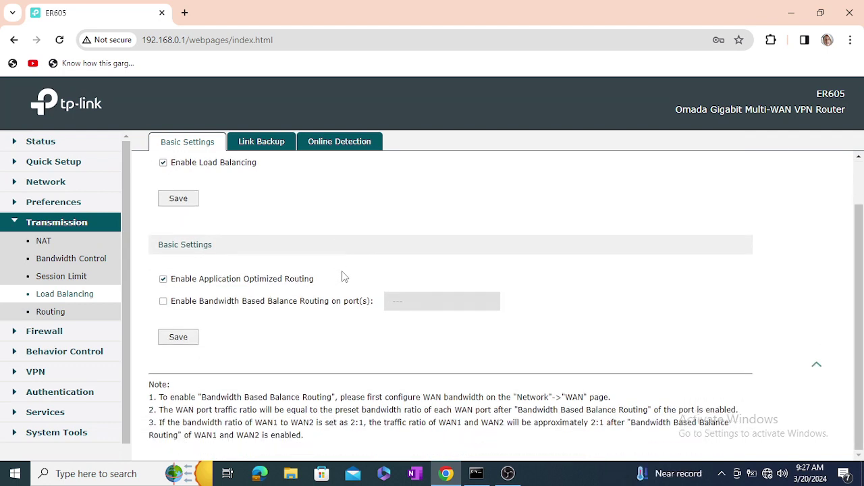
{"action": "scroll", "coordinate": [345, 275], "scroll_direction": "up", "scroll_amount": 1}
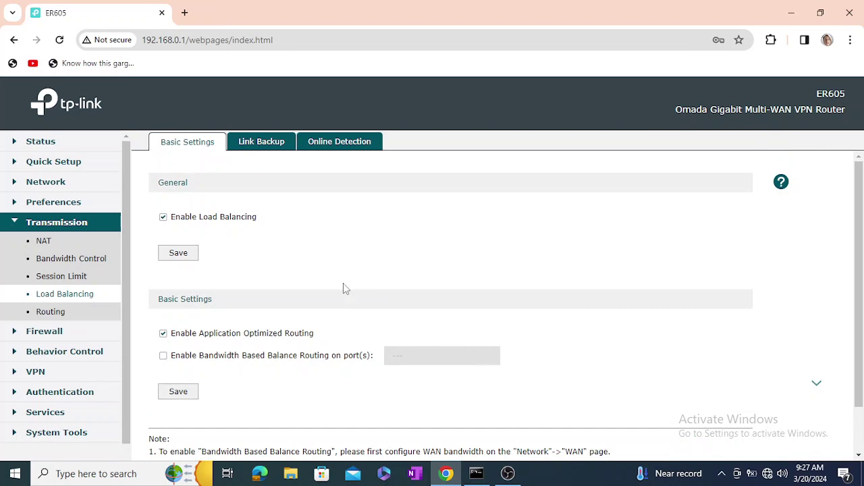
{"action": "left_click", "coordinate": [180, 253]}
{"action": "left_click", "coordinate": [24, 186]}
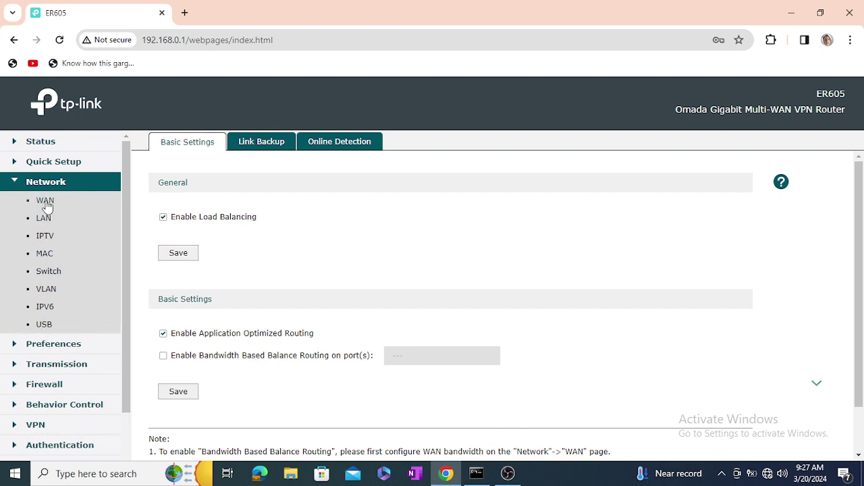
{"action": "left_click", "coordinate": [45, 201]}
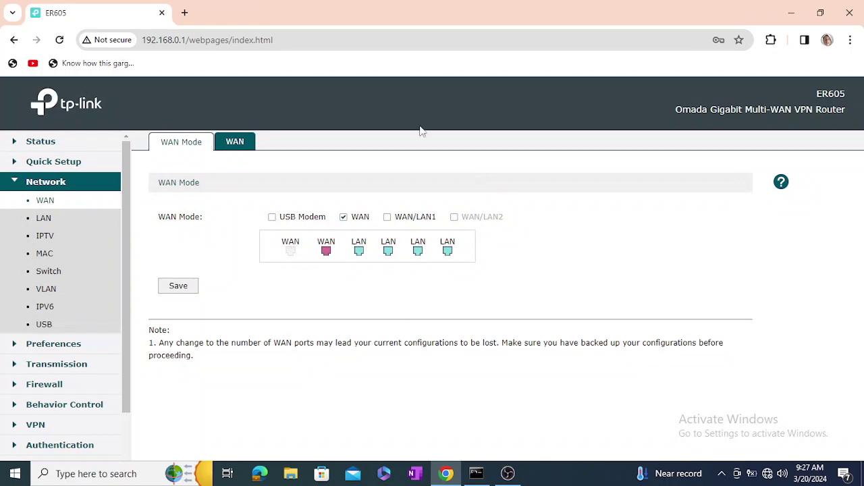
- Check the WAN tab, then return to WAN Mode with only WAN selected
{"action": "left_click", "coordinate": [236, 143]}
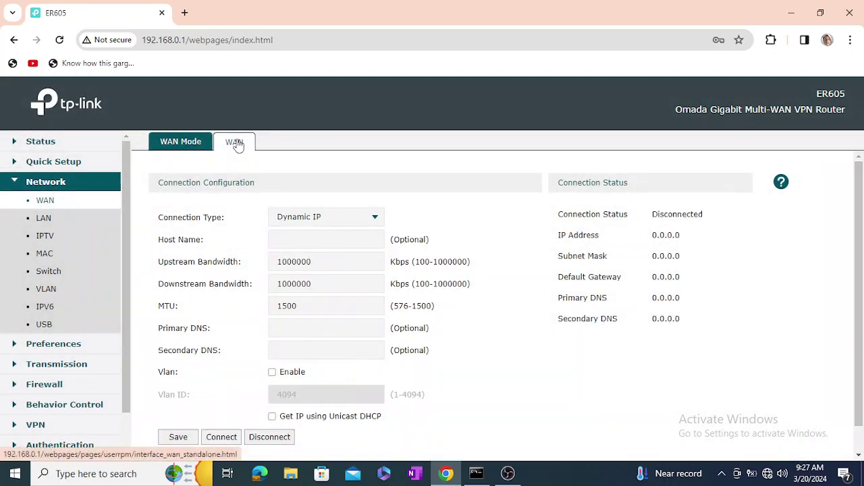
{"action": "left_click", "coordinate": [182, 144]}
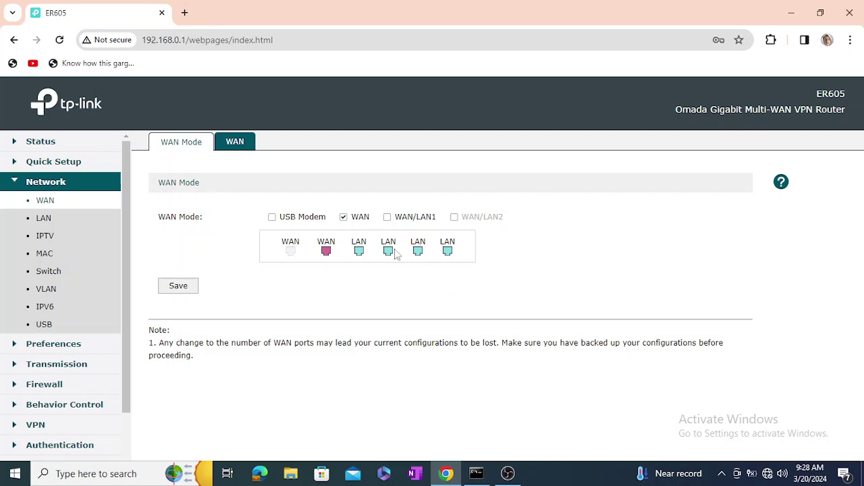
- Make USB Modem a WAN link alongside WAN, leaving WAN/LAN1 as a LAN port
{"action": "left_click", "coordinate": [387, 218]}
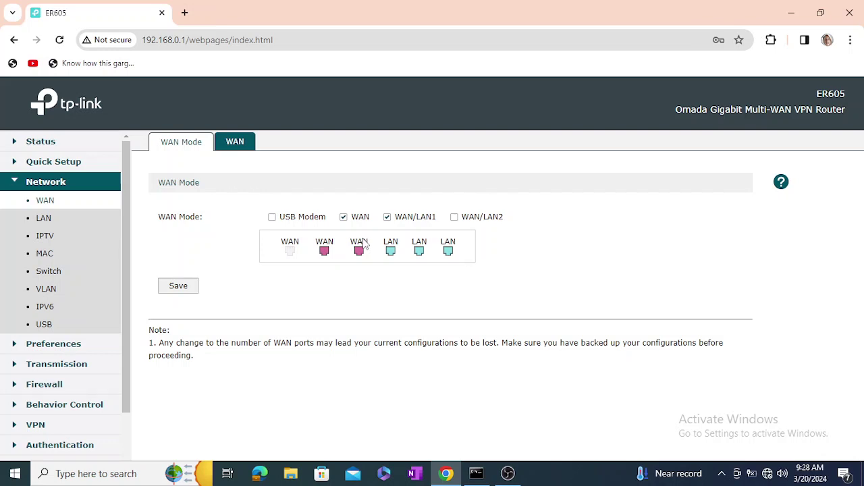
{"action": "left_click", "coordinate": [455, 218]}
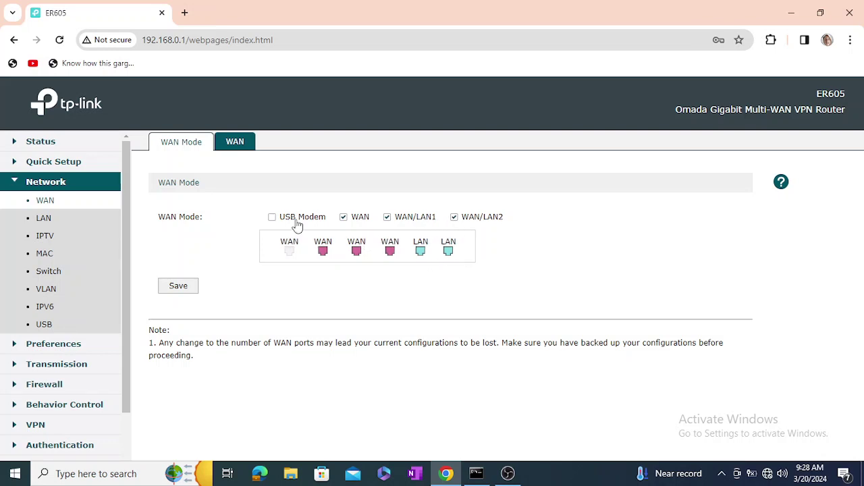
{"action": "left_click", "coordinate": [272, 217]}
{"action": "left_click", "coordinate": [388, 219]}
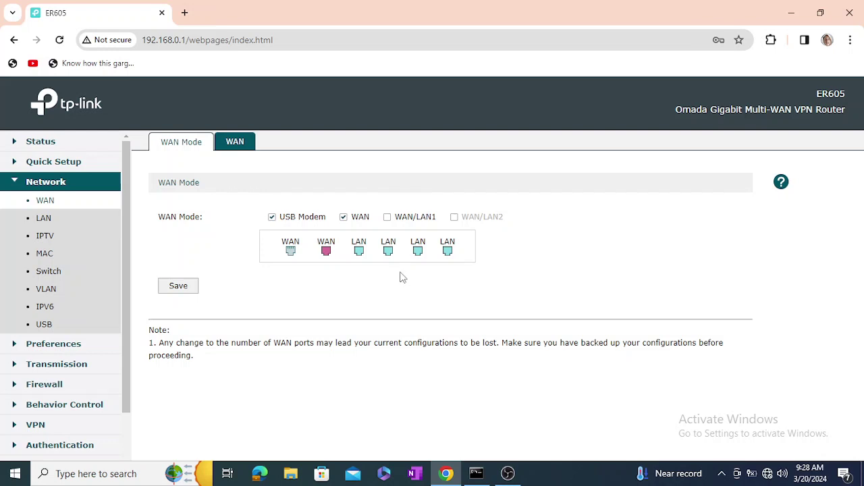
{"action": "left_click", "coordinate": [388, 219]}
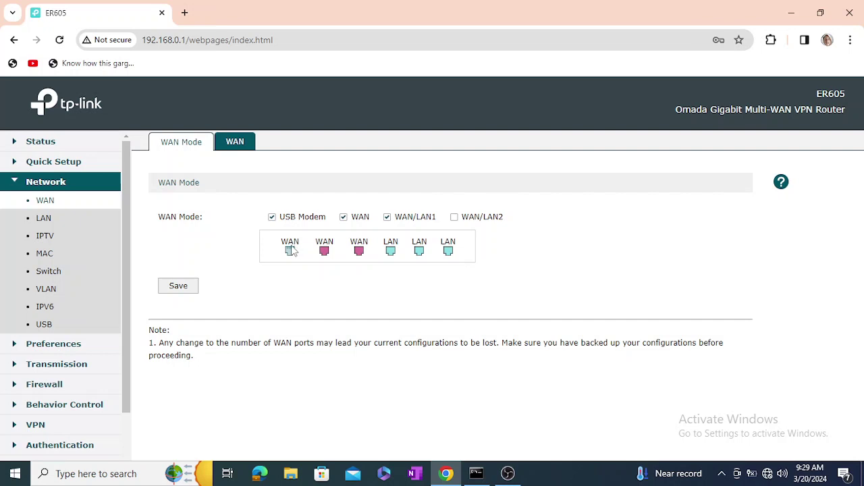
{"action": "left_click", "coordinate": [387, 218]}
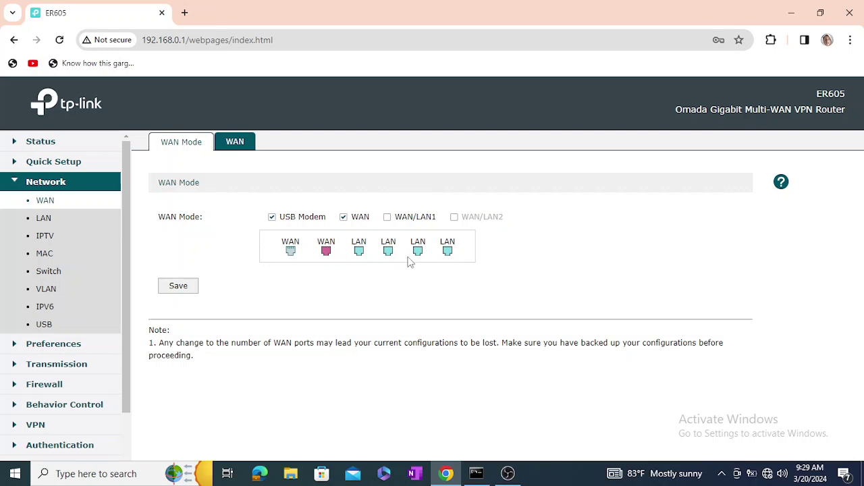
- Save the new WAN mode, wait out the router restart, then reload the page
{"action": "left_click", "coordinate": [178, 287]}
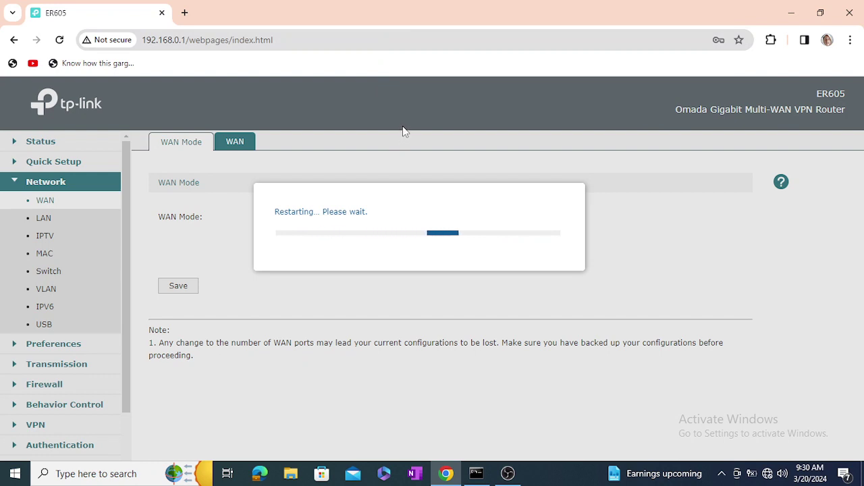
{"action": "left_click", "coordinate": [60, 40]}
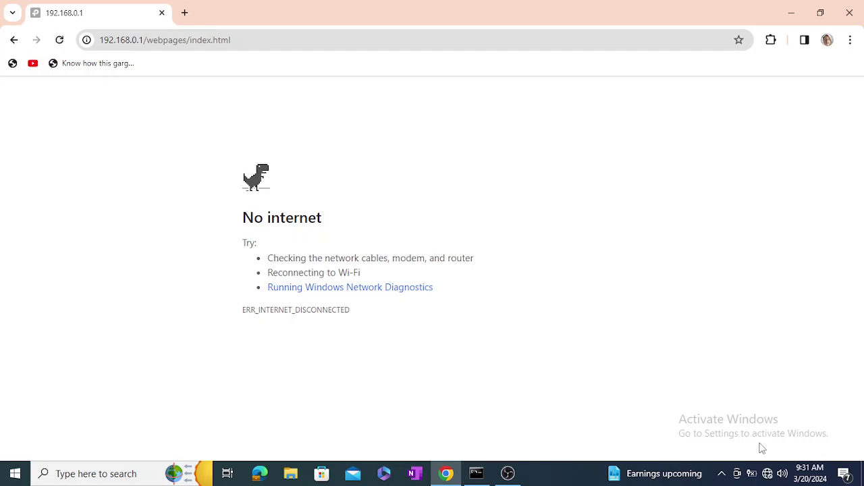
- Check the PC's network connection and reload until the 192.168.0.1 login page returns
{"action": "left_click", "coordinate": [766, 473]}
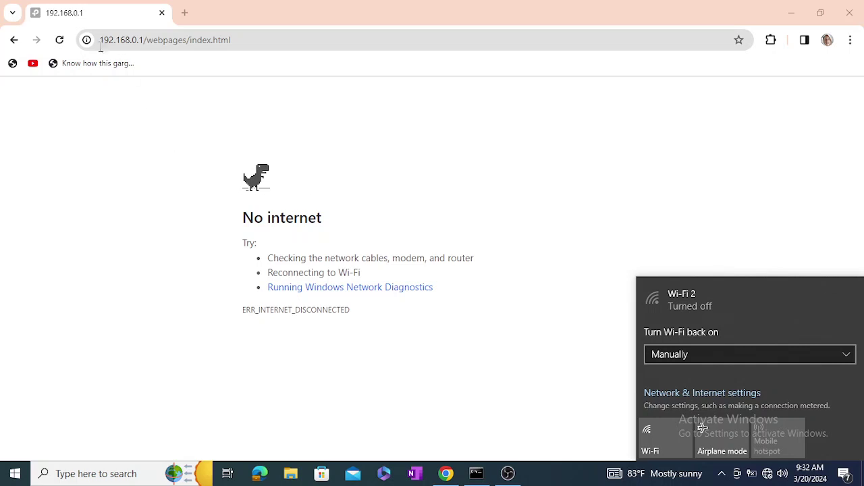
{"action": "left_click", "coordinate": [60, 40]}
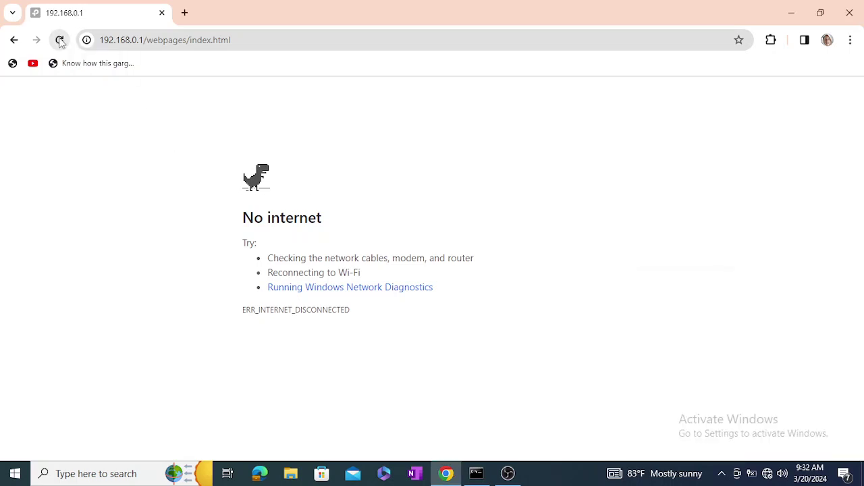
{"action": "left_click", "coordinate": [769, 476]}
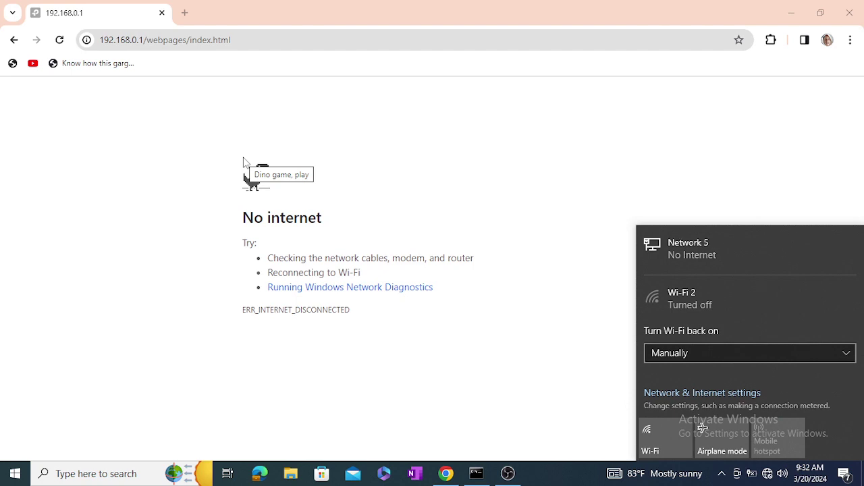
{"action": "left_click", "coordinate": [60, 40]}
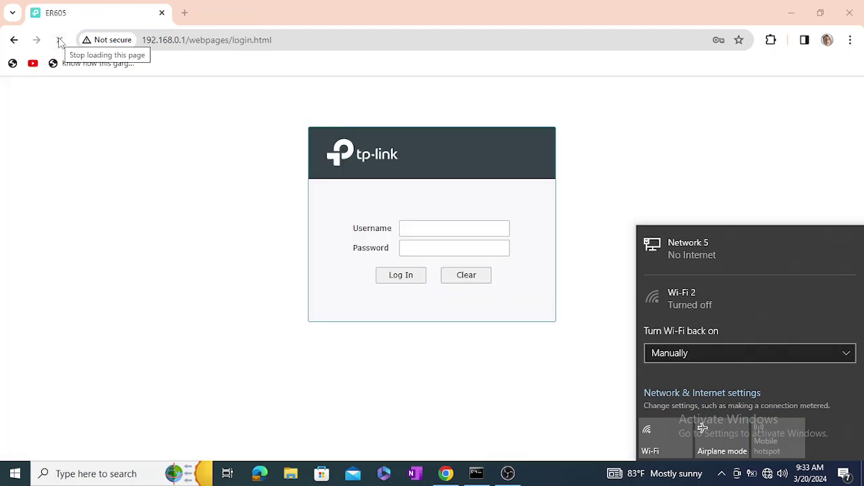
- Log back into the ER605 using Chrome's saved router credentials
{"action": "left_click", "coordinate": [429, 230]}
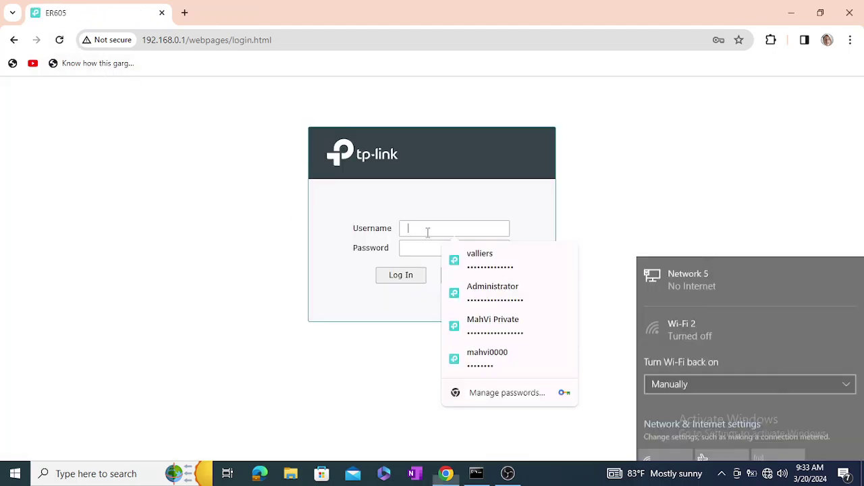
{"action": "left_click", "coordinate": [480, 256]}
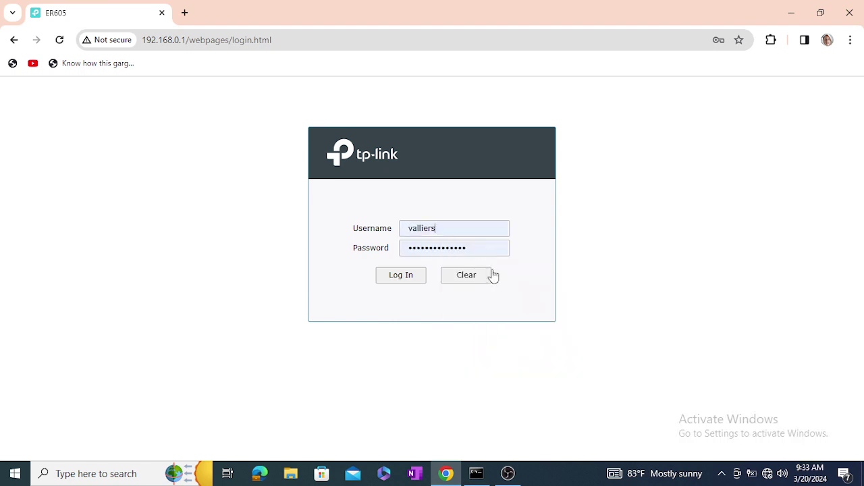
{"action": "left_click", "coordinate": [400, 273]}
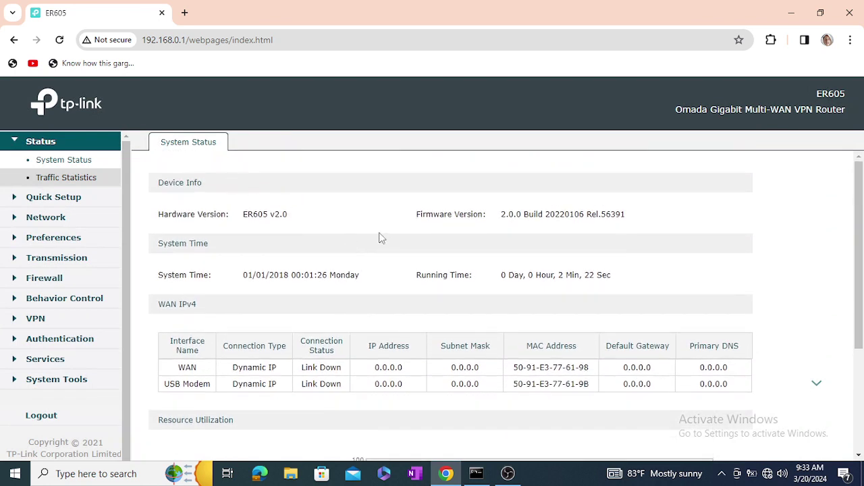
- Review the WAN and USB Modem status on System Status, then go to Quick Setup
{"action": "scroll", "coordinate": [383, 235], "scroll_direction": "down", "scroll_amount": 3}
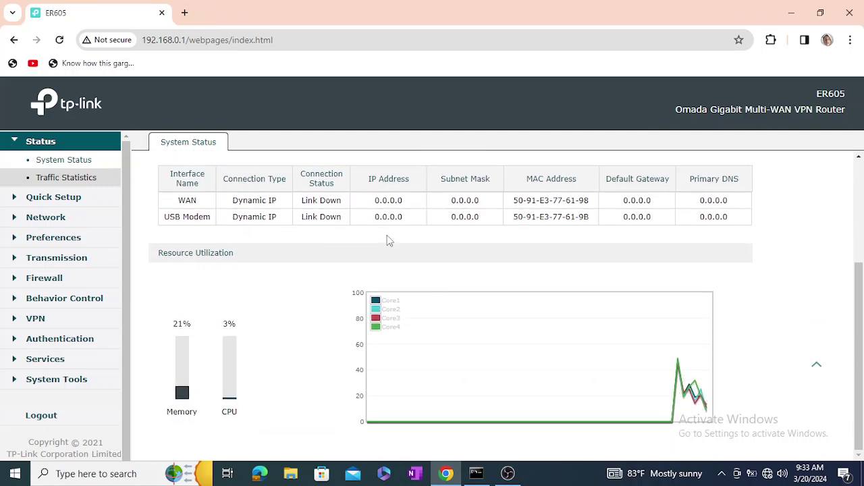
{"action": "scroll", "coordinate": [390, 240], "scroll_direction": "up", "scroll_amount": 3}
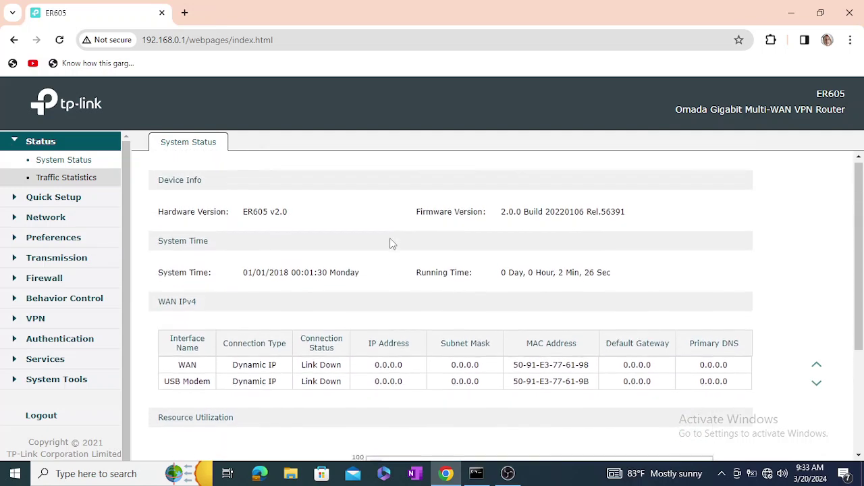
{"action": "scroll", "coordinate": [390, 239], "scroll_direction": "down", "scroll_amount": 1}
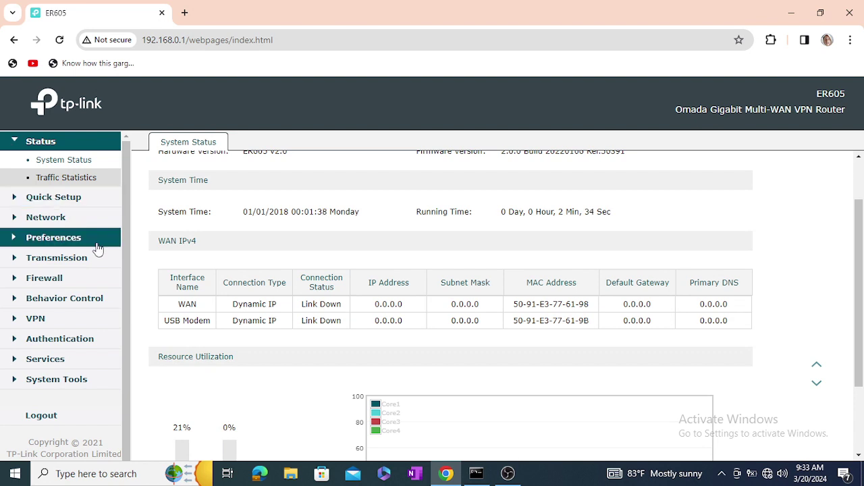
{"action": "scroll", "coordinate": [202, 266], "scroll_direction": "up", "scroll_amount": 1}
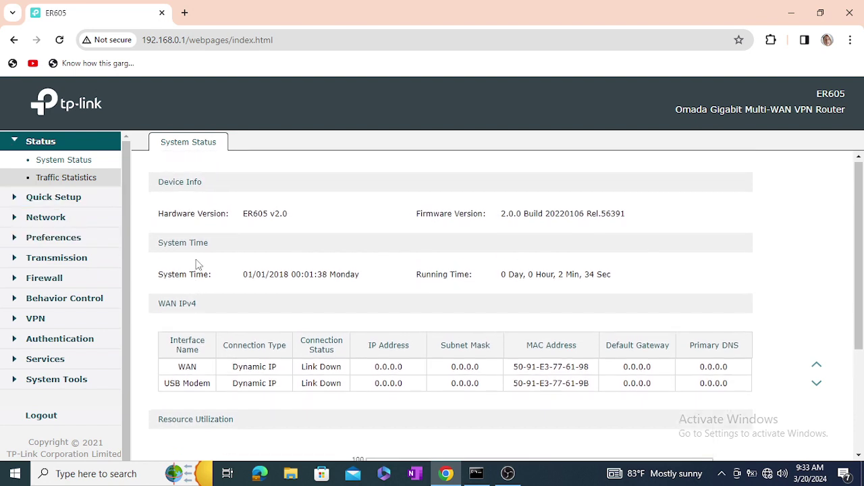
{"action": "left_click", "coordinate": [57, 199]}
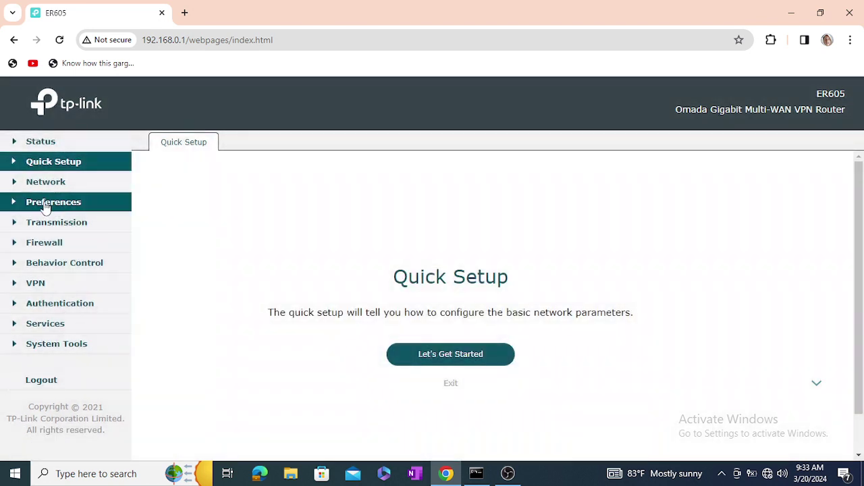
- Expand Network in the sidebar and open the WAN Mode page
{"action": "left_click", "coordinate": [54, 185]}
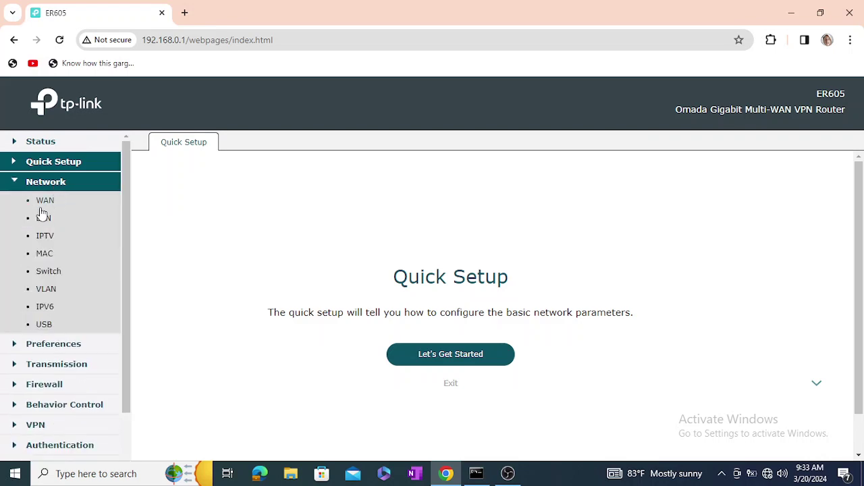
{"action": "left_click", "coordinate": [42, 203]}
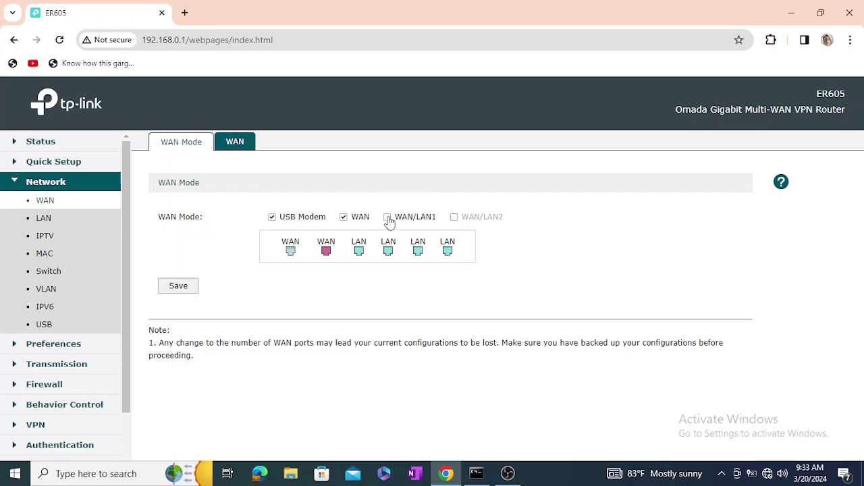
- Enable WAN/LAN1 alongside WAN and USB Modem as WAN ports and save
{"action": "left_click", "coordinate": [343, 218]}
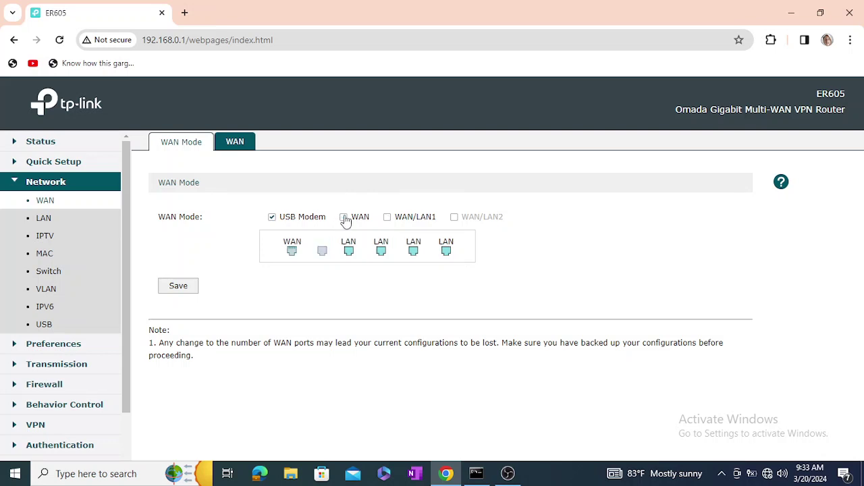
{"action": "left_click", "coordinate": [344, 217]}
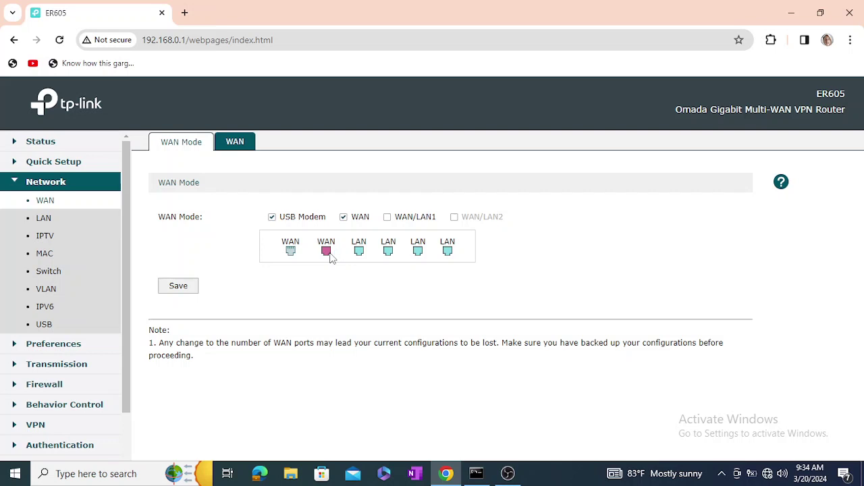
{"action": "left_click", "coordinate": [387, 218]}
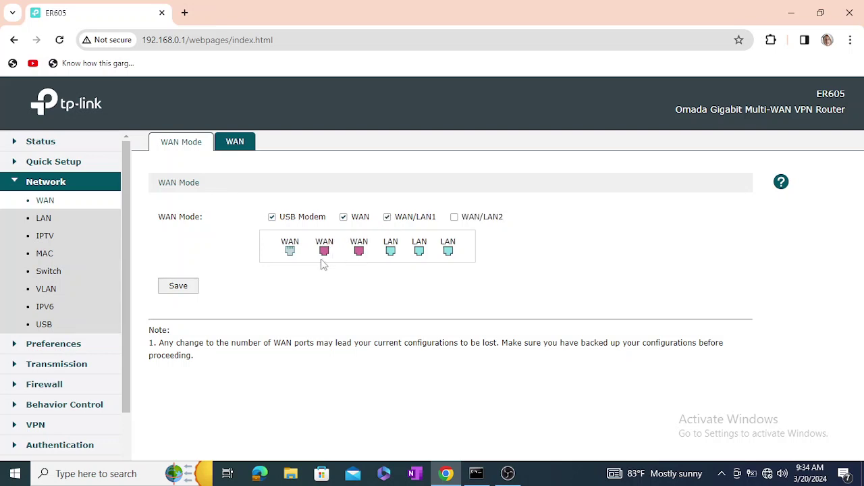
{"action": "left_click", "coordinate": [176, 286]}
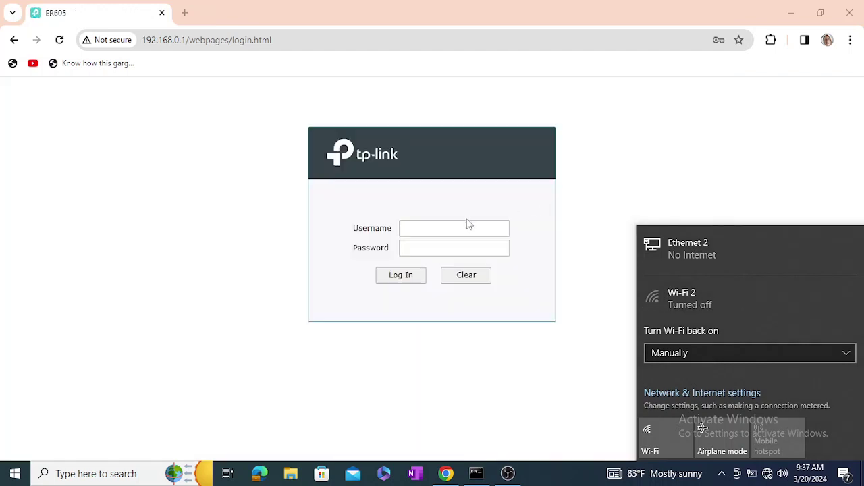
- Wait for the restart to finish and start filling in the login page's username
{"action": "left_click", "coordinate": [469, 225]}
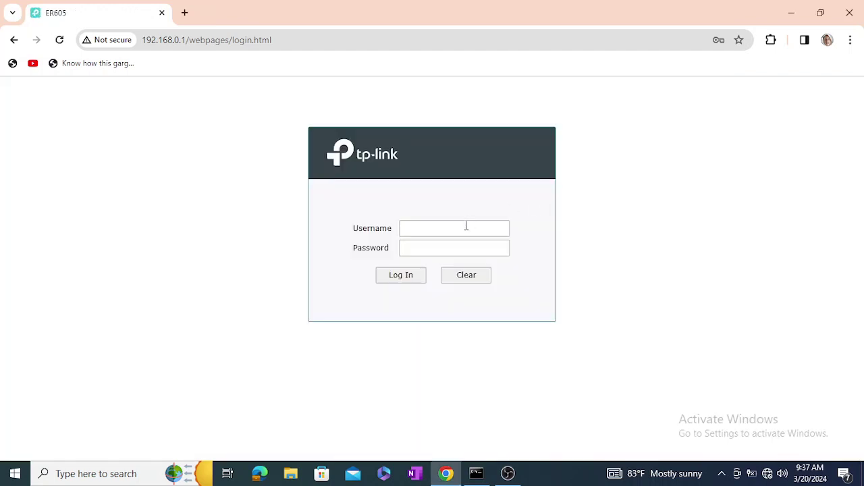
- Log in with the saved credentials and expand the Network section
{"action": "left_click", "coordinate": [465, 226]}
{"action": "left_click", "coordinate": [474, 252]}
{"action": "left_click", "coordinate": [401, 277]}
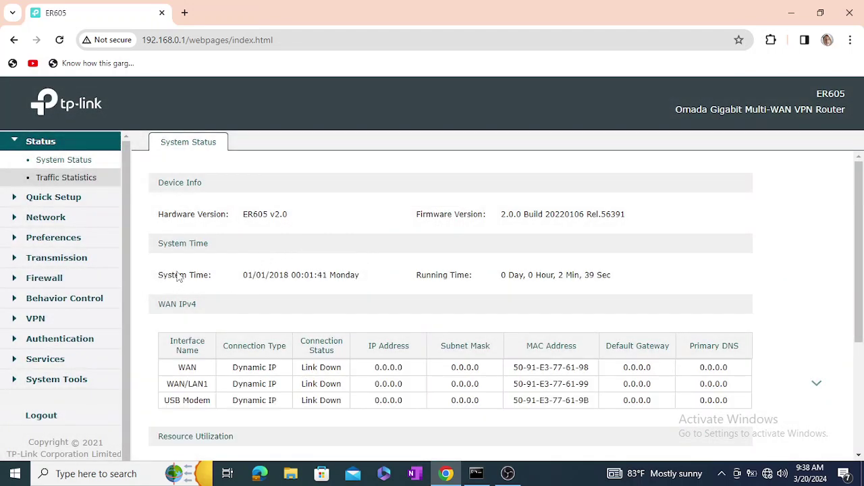
{"action": "left_click", "coordinate": [51, 216]}
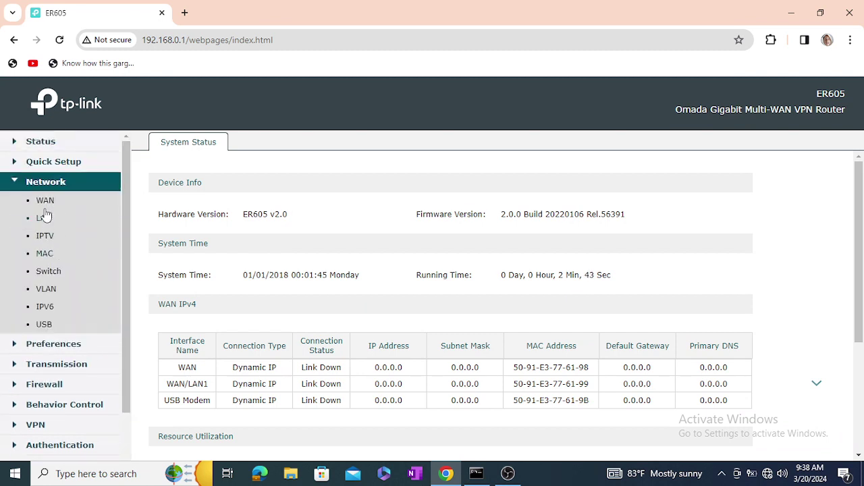
- Look through the WAN, LAN and VLAN settings pages under Network
{"action": "left_click", "coordinate": [46, 201]}
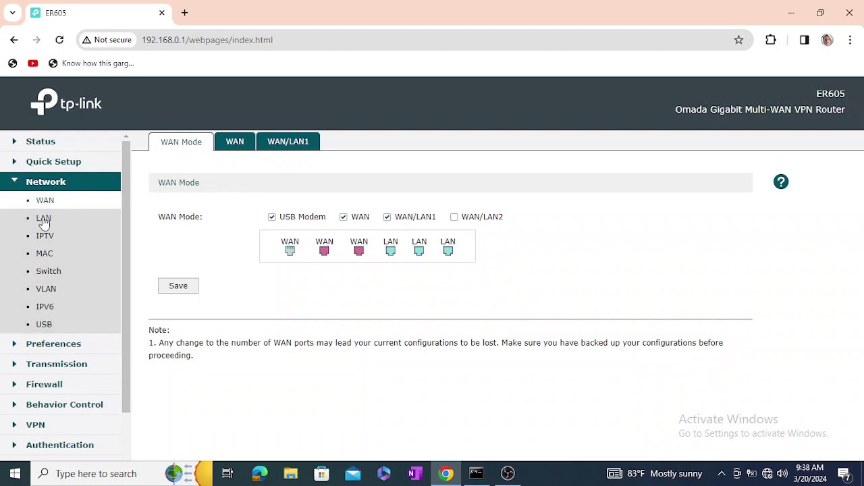
{"action": "left_click", "coordinate": [44, 221]}
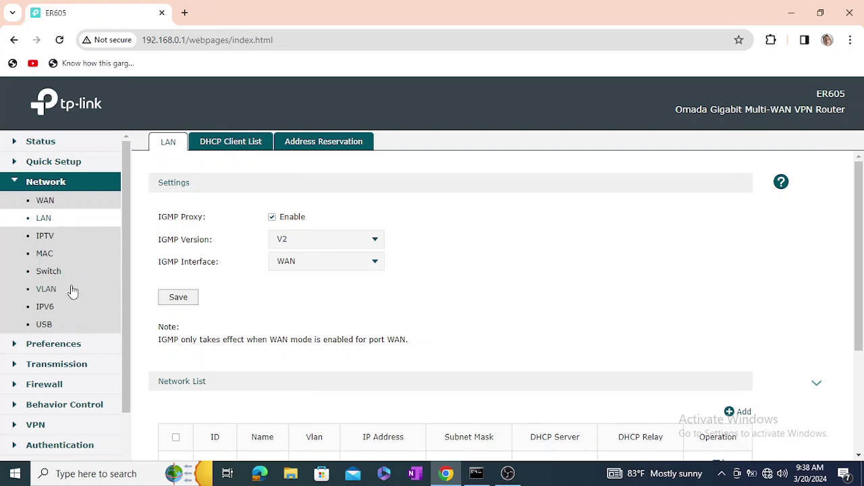
{"action": "left_click", "coordinate": [47, 289]}
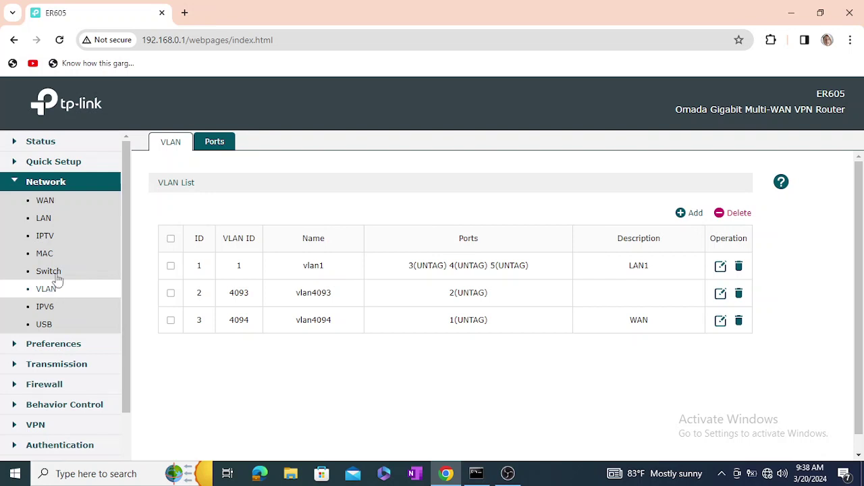
{"action": "left_click", "coordinate": [44, 219]}
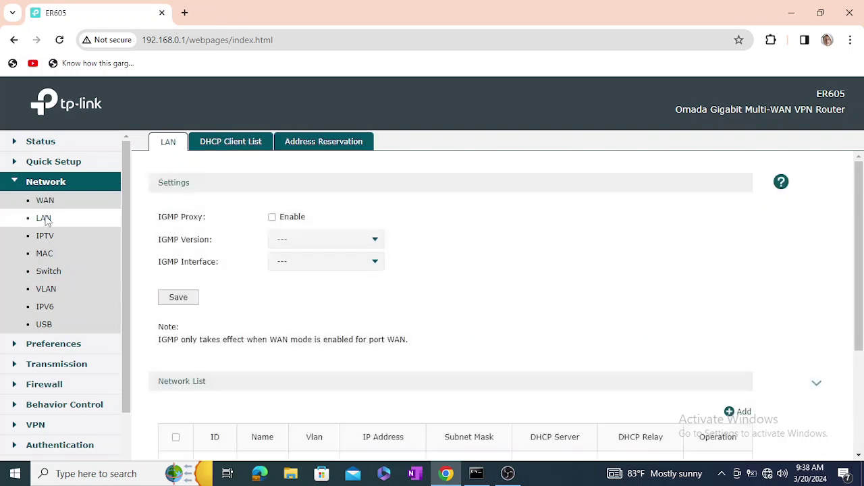
{"action": "left_click", "coordinate": [52, 202]}
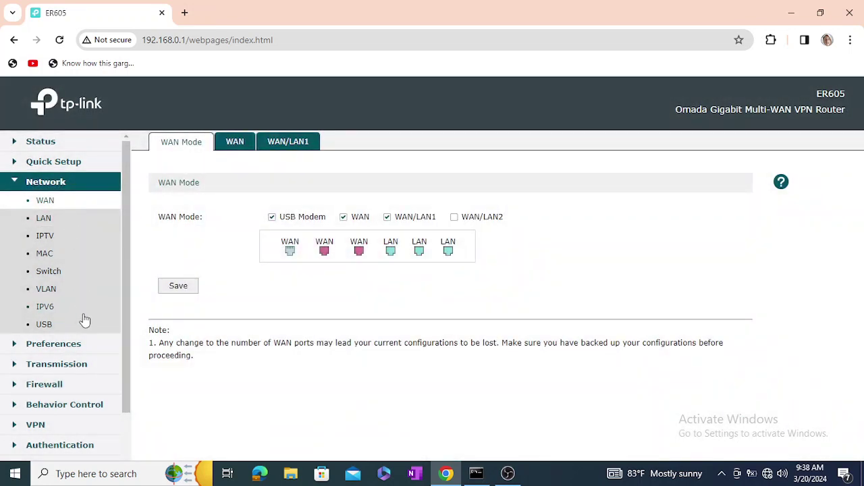
{"action": "scroll", "coordinate": [84, 320], "scroll_direction": "down", "scroll_amount": 1}
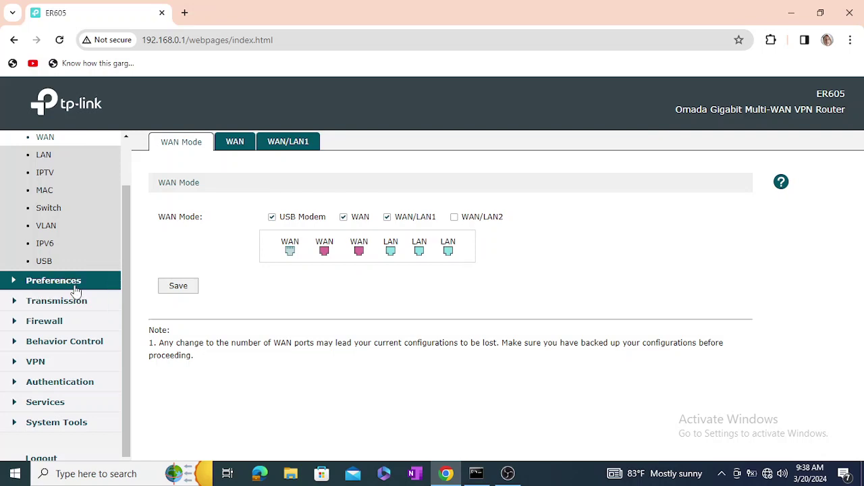
- Open the USB Modem page and expand its Preferences section
{"action": "left_click", "coordinate": [47, 262]}
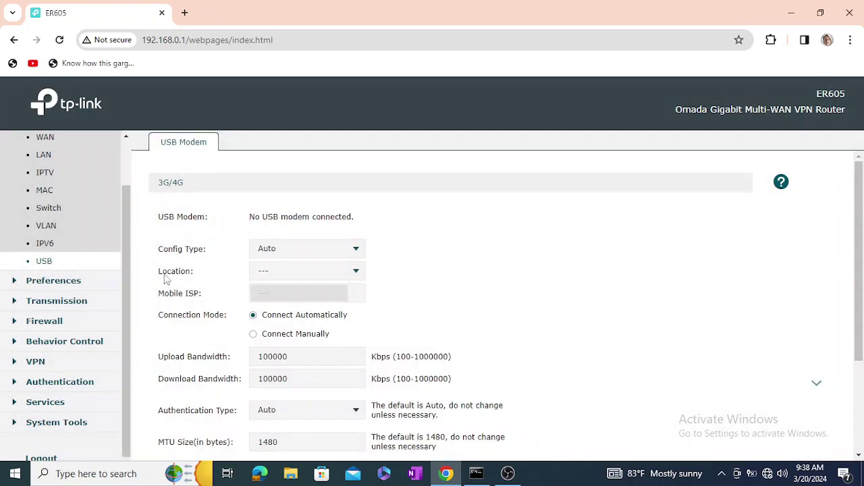
{"action": "scroll", "coordinate": [218, 322], "scroll_direction": "down", "scroll_amount": 2}
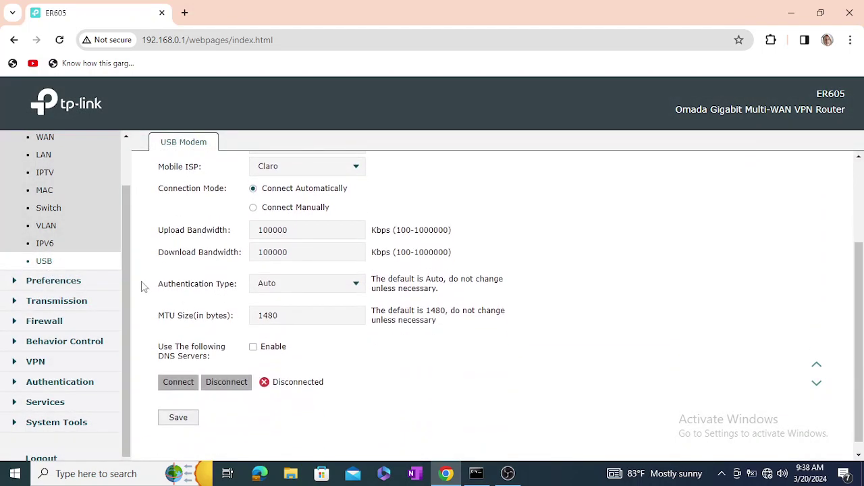
{"action": "left_click", "coordinate": [60, 282]}
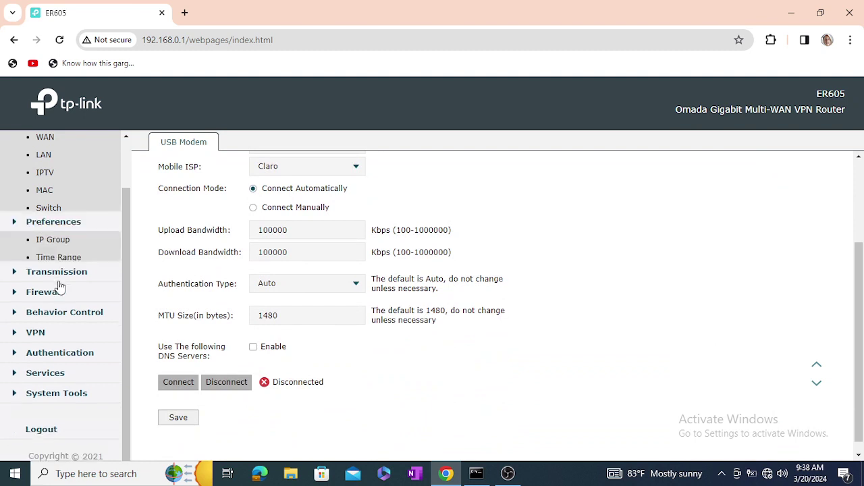
- Expand Transmission in the sidebar and open the NAT page
{"action": "left_click", "coordinate": [68, 237]}
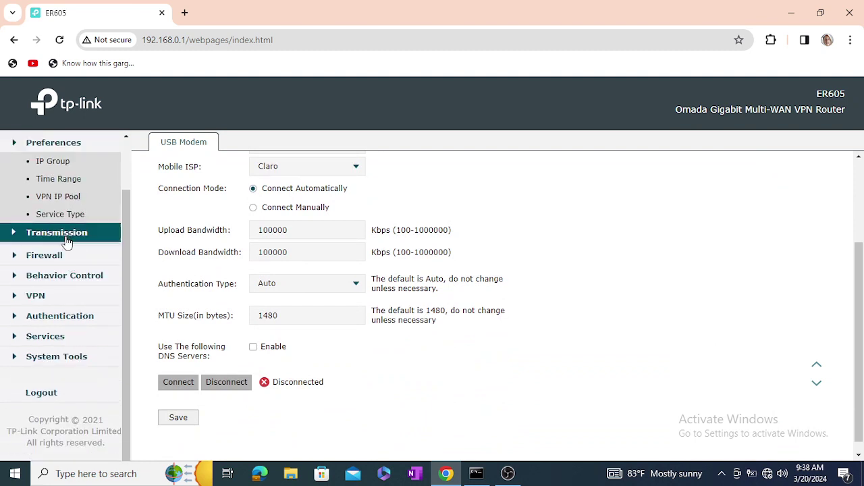
{"action": "left_click", "coordinate": [64, 291]}
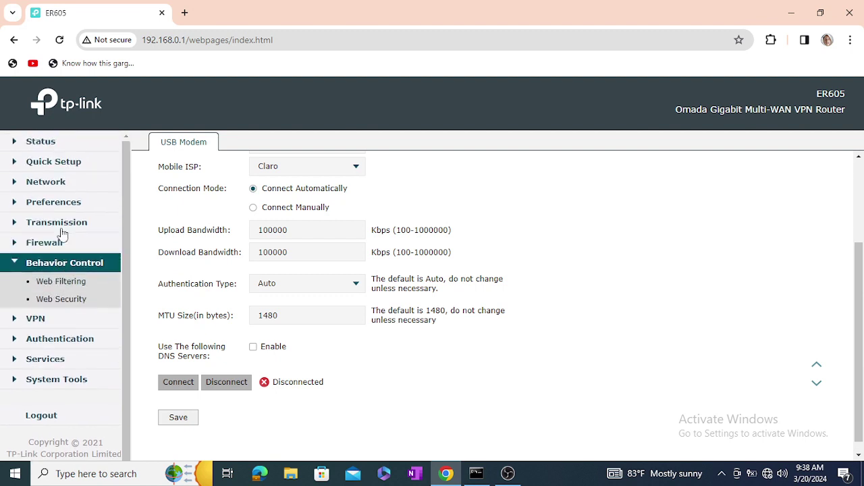
{"action": "left_click", "coordinate": [63, 223]}
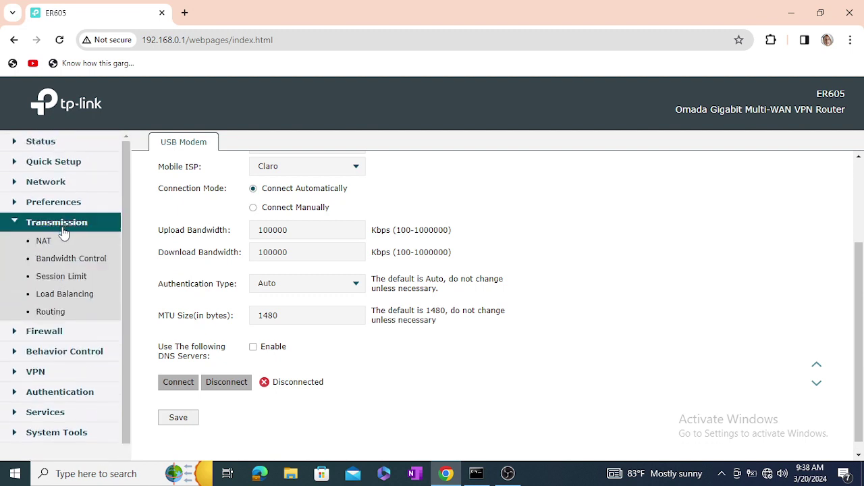
{"action": "left_click", "coordinate": [44, 241]}
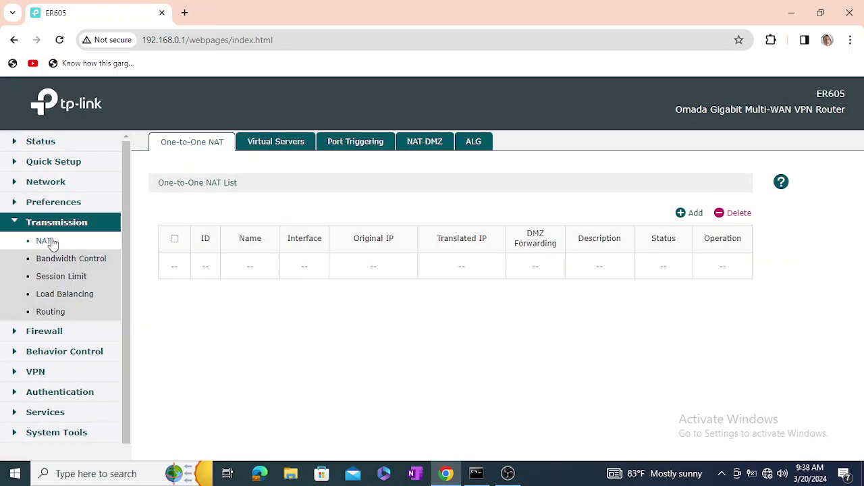
- Enable Bandwidth Control and save the setting
{"action": "left_click", "coordinate": [58, 263]}
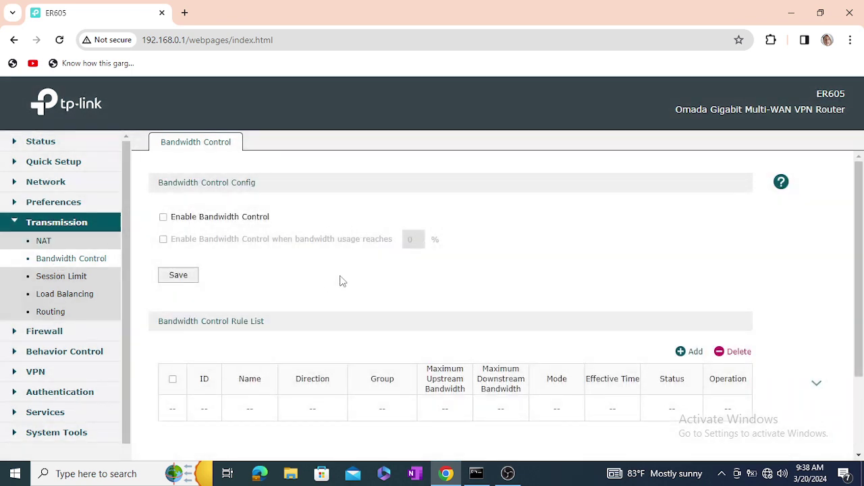
{"action": "left_click", "coordinate": [163, 217]}
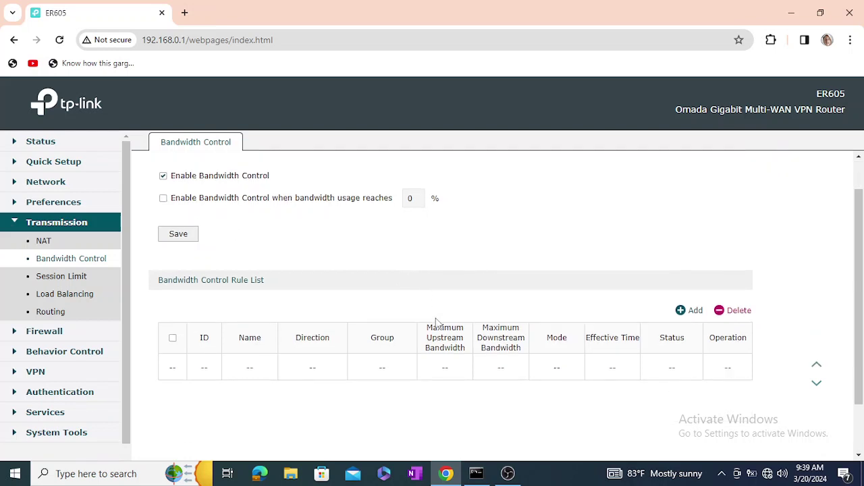
{"action": "scroll", "coordinate": [436, 324], "scroll_direction": "down", "scroll_amount": 1}
{"action": "scroll", "coordinate": [436, 299], "scroll_direction": "up", "scroll_amount": 1}
{"action": "left_click", "coordinate": [182, 277]}
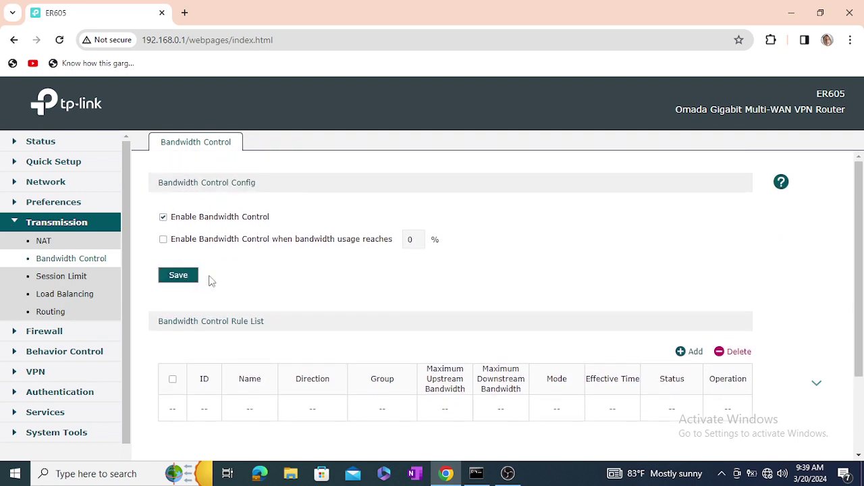
- Add a new bandwidth rule with direction LAN <--> WAN, leaving the group as IPGROUP_ANY
{"action": "left_click", "coordinate": [692, 352]}
{"action": "scroll", "coordinate": [444, 329], "scroll_direction": "down", "scroll_amount": 3}
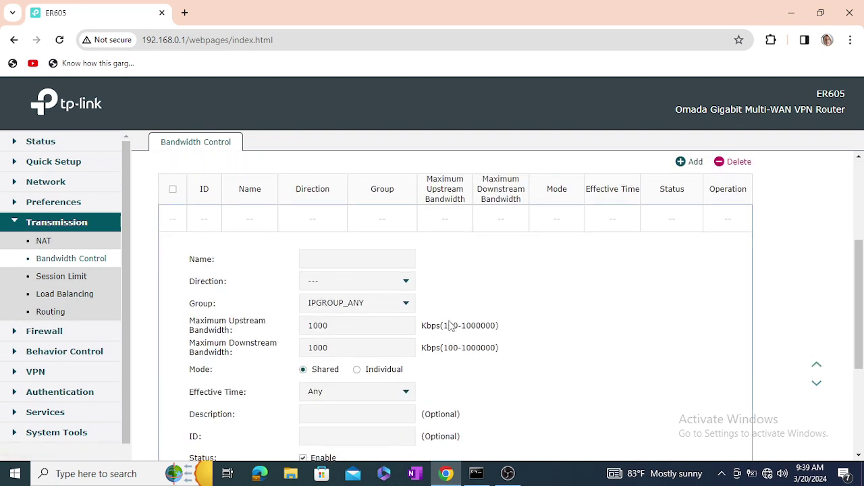
{"action": "left_click", "coordinate": [402, 283]}
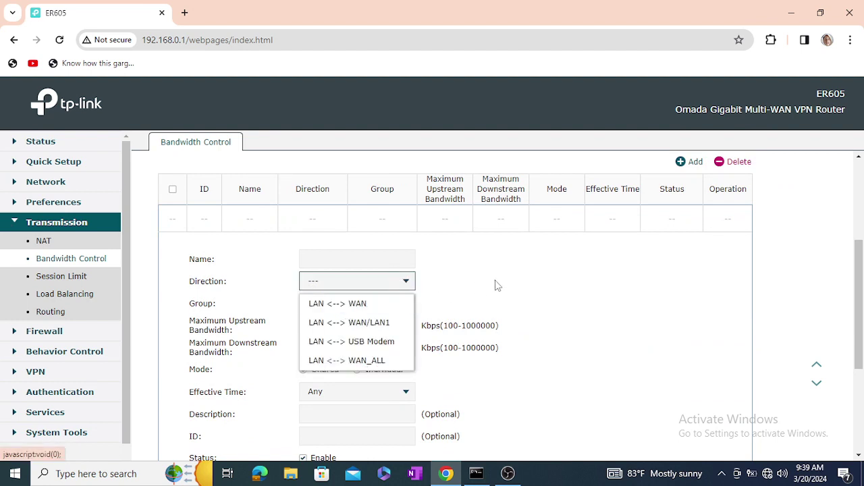
{"action": "left_click", "coordinate": [523, 277]}
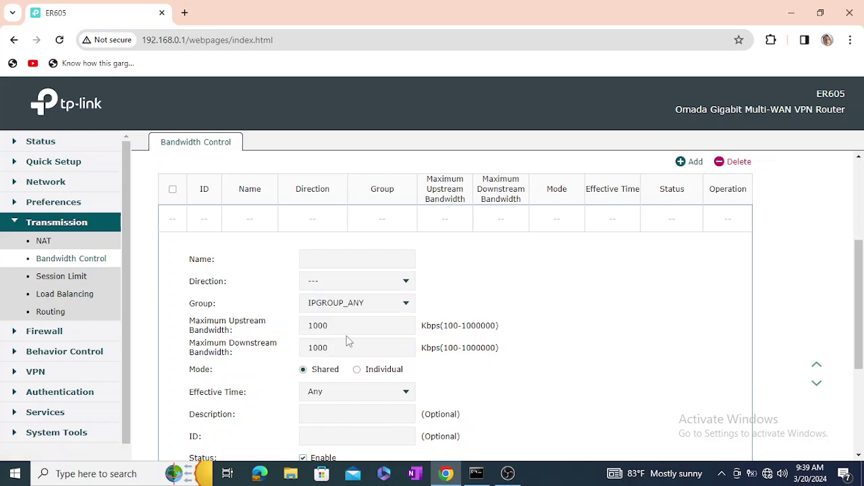
{"action": "scroll", "coordinate": [349, 336], "scroll_direction": "down", "scroll_amount": 2}
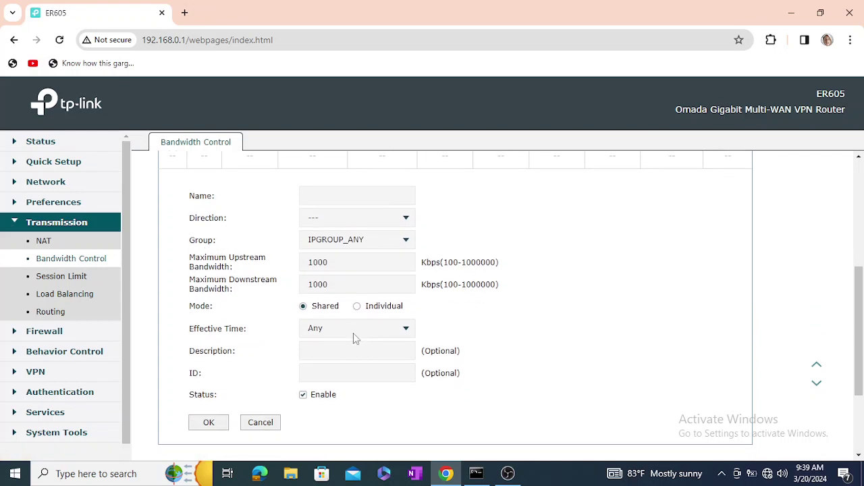
{"action": "scroll", "coordinate": [355, 338], "scroll_direction": "up", "scroll_amount": 4}
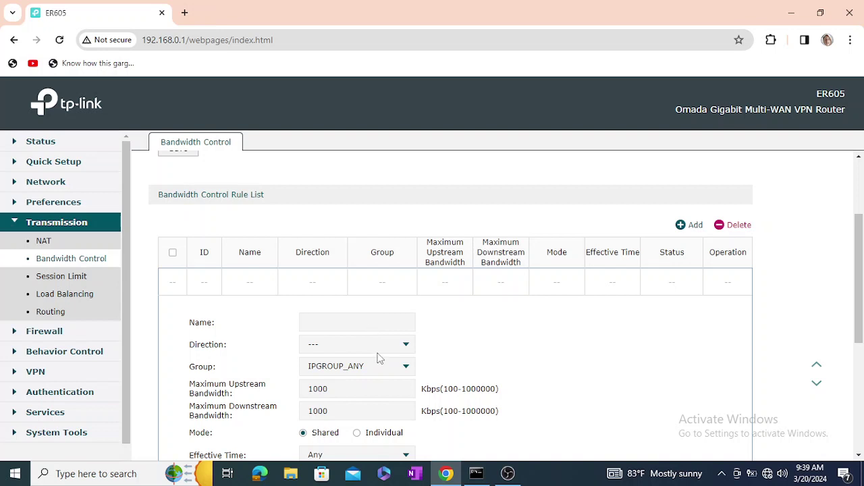
{"action": "left_click", "coordinate": [381, 348]}
{"action": "left_click", "coordinate": [382, 366]}
{"action": "scroll", "coordinate": [493, 347], "scroll_direction": "down", "scroll_amount": 1}
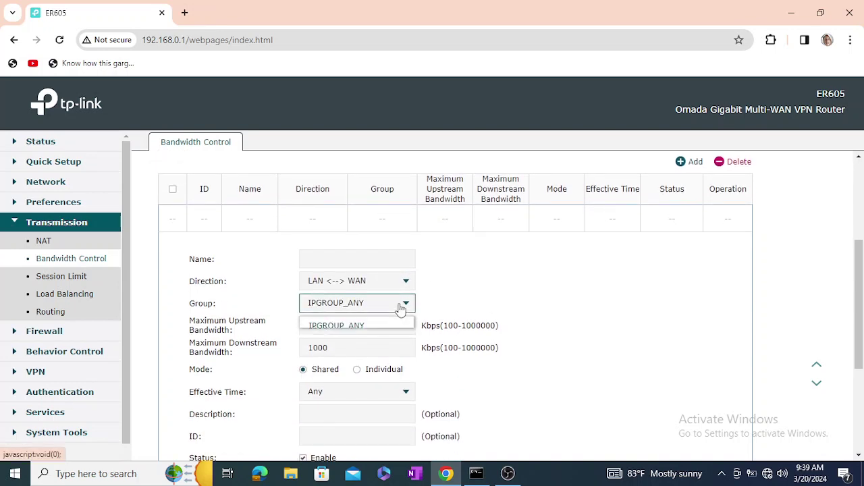
{"action": "left_click", "coordinate": [398, 306]}
{"action": "left_click", "coordinate": [495, 267]}
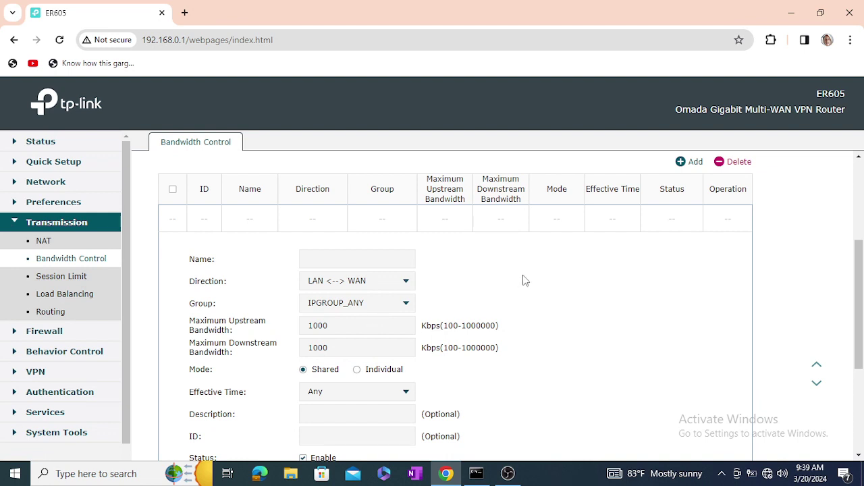
{"action": "left_click", "coordinate": [68, 278]}
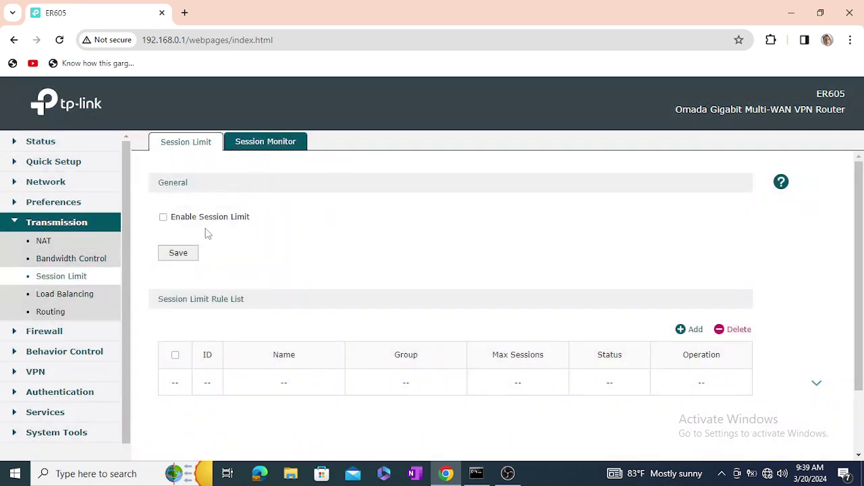
- Enable session limiting and start a new session limit rule, leaving the IP group unchanged
{"action": "left_click", "coordinate": [164, 216]}
{"action": "left_click", "coordinate": [686, 328]}
{"action": "scroll", "coordinate": [492, 333], "scroll_direction": "down", "scroll_amount": 3}
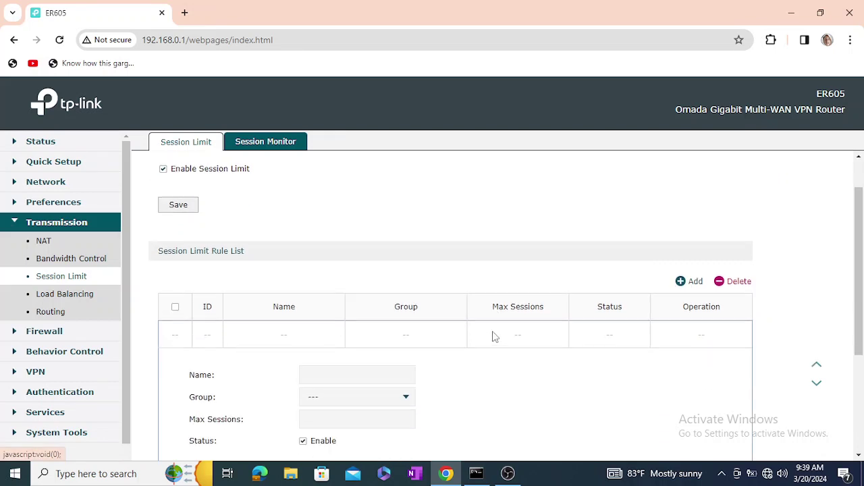
{"action": "left_click", "coordinate": [401, 252]}
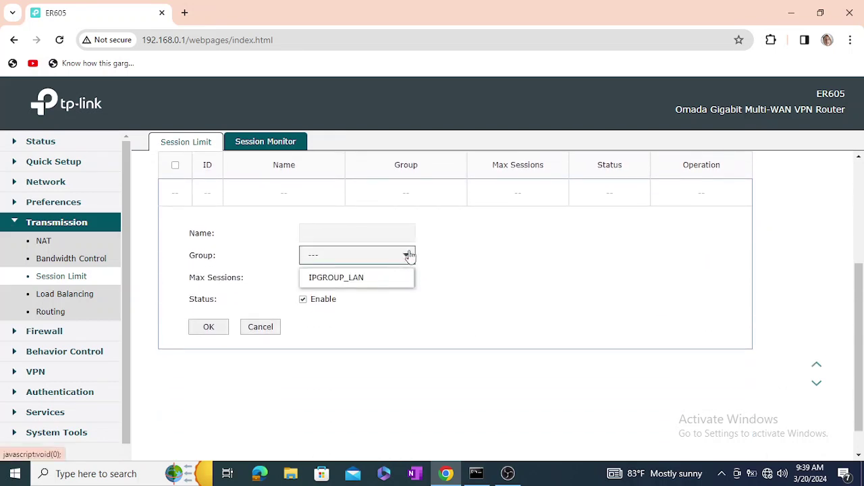
{"action": "left_click", "coordinate": [526, 254]}
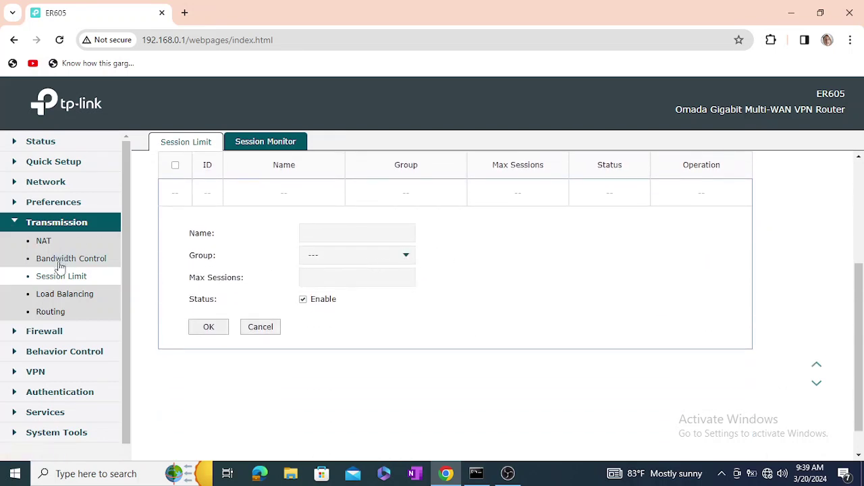
{"action": "left_click", "coordinate": [61, 299]}
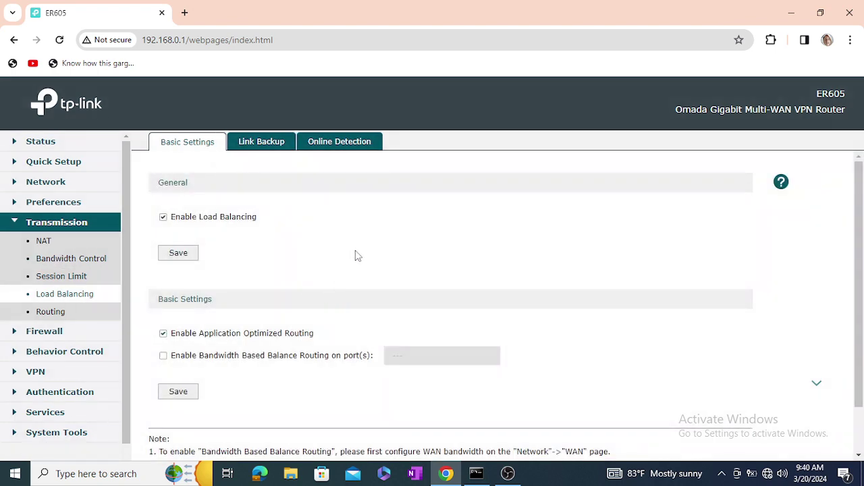
- Save load balancing as enabled, preview the Link Backup add form, then save basic settings again
{"action": "scroll", "coordinate": [370, 245], "scroll_direction": "down", "scroll_amount": 1}
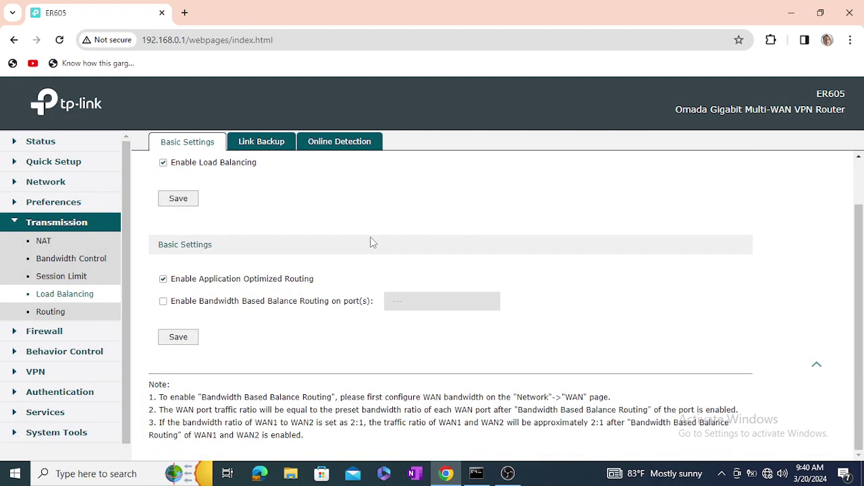
{"action": "scroll", "coordinate": [373, 243], "scroll_direction": "up", "scroll_amount": 1}
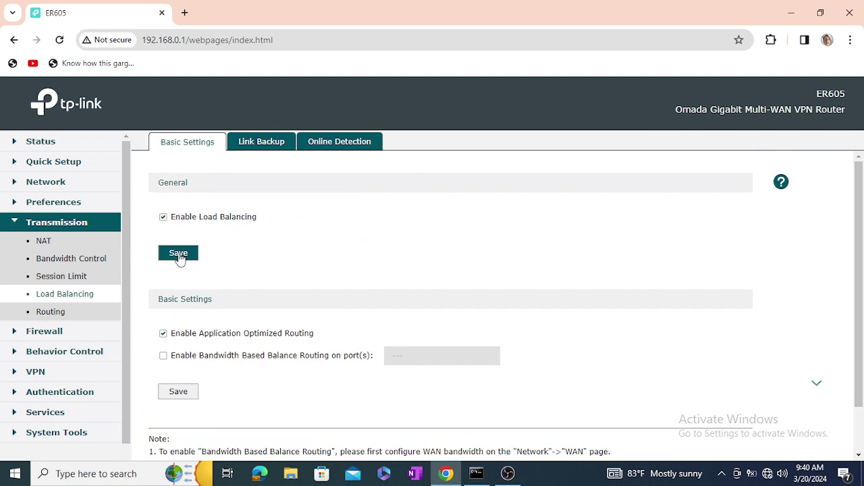
{"action": "left_click", "coordinate": [178, 257]}
{"action": "left_click", "coordinate": [267, 144]}
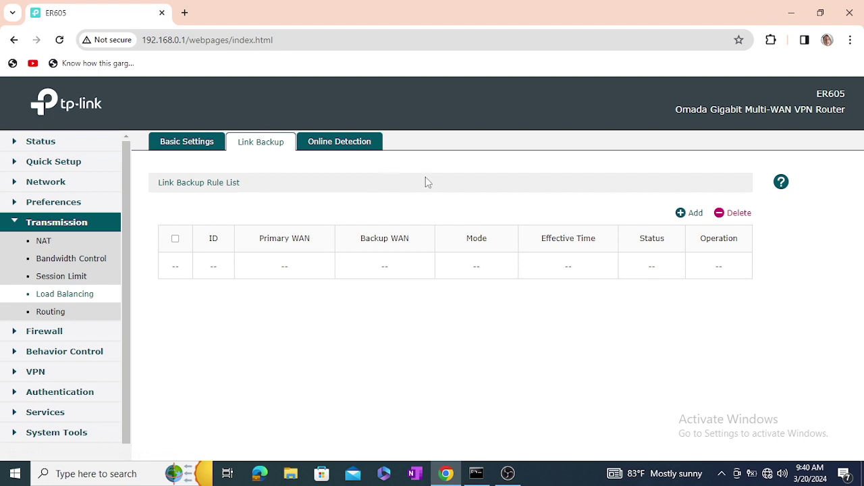
{"action": "left_click", "coordinate": [686, 215]}
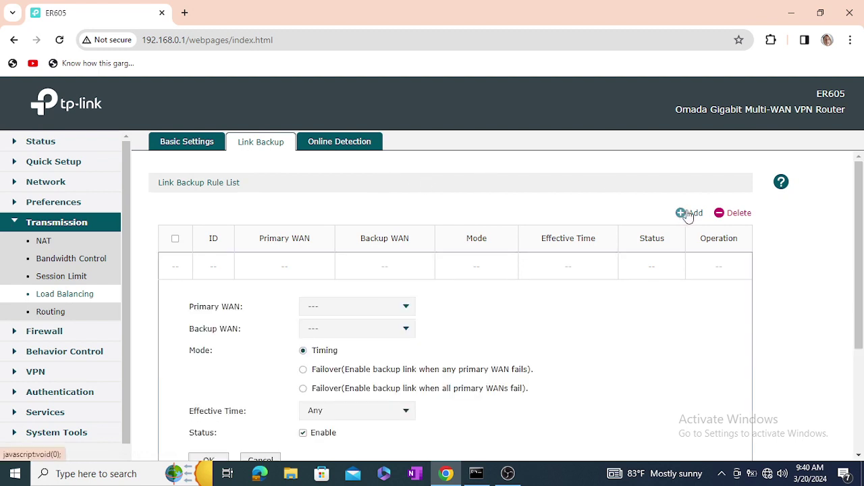
{"action": "scroll", "coordinate": [513, 270], "scroll_direction": "down", "scroll_amount": 1}
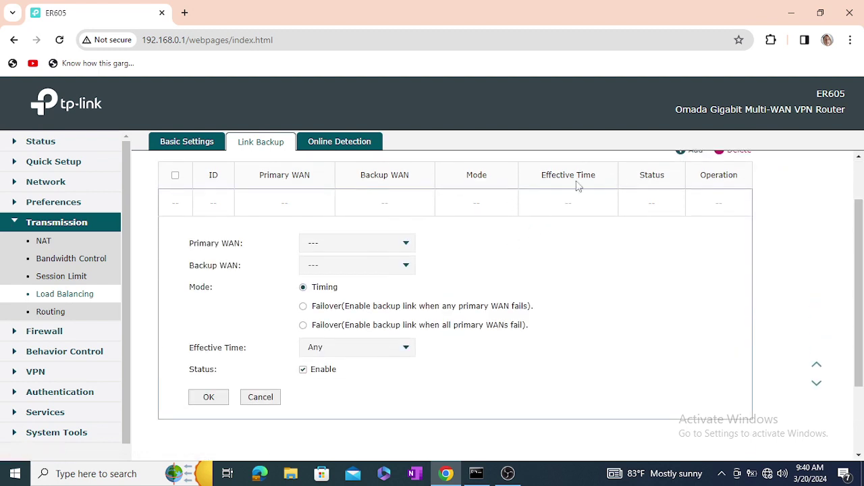
{"action": "scroll", "coordinate": [408, 324], "scroll_direction": "up", "scroll_amount": 1}
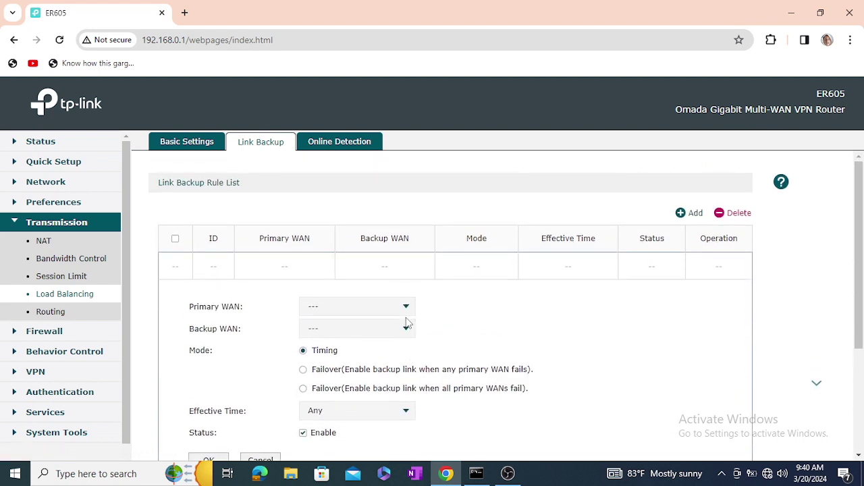
{"action": "left_click", "coordinate": [206, 143]}
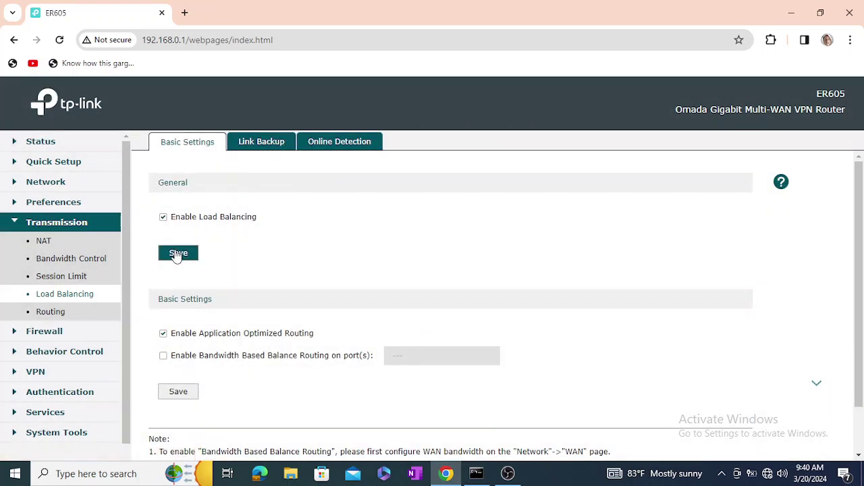
{"action": "left_click", "coordinate": [177, 255]}
- Enable bandwidth-based balance routing on WAN, USB Modem and WAN/LAN1 and save it
{"action": "scroll", "coordinate": [317, 265], "scroll_direction": "down", "scroll_amount": 1}
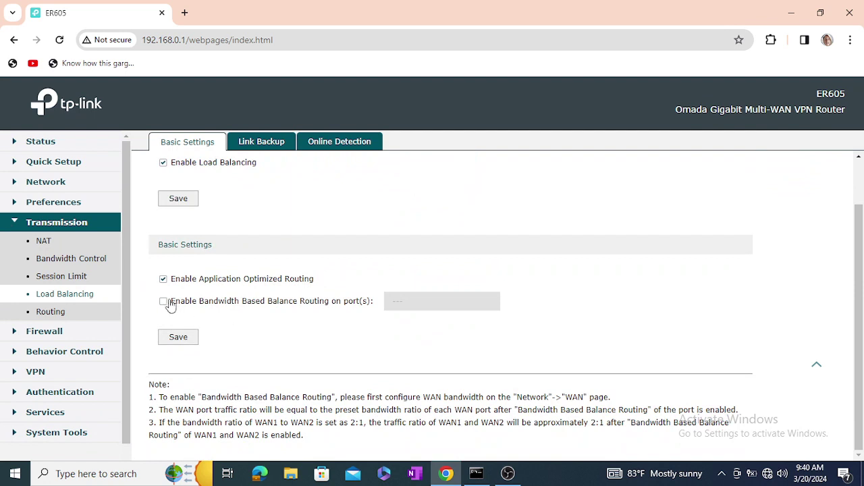
{"action": "left_click", "coordinate": [169, 302]}
{"action": "left_click", "coordinate": [488, 301]}
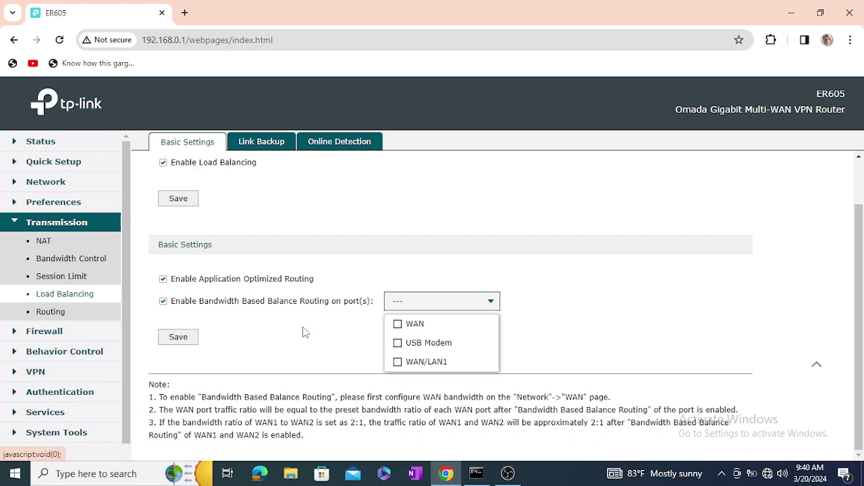
{"action": "left_click", "coordinate": [179, 343]}
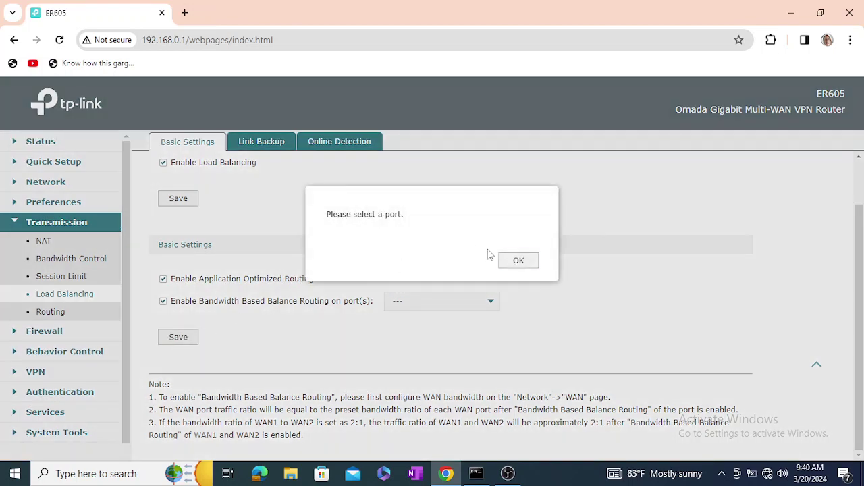
{"action": "left_click", "coordinate": [518, 264]}
{"action": "left_click", "coordinate": [481, 301]}
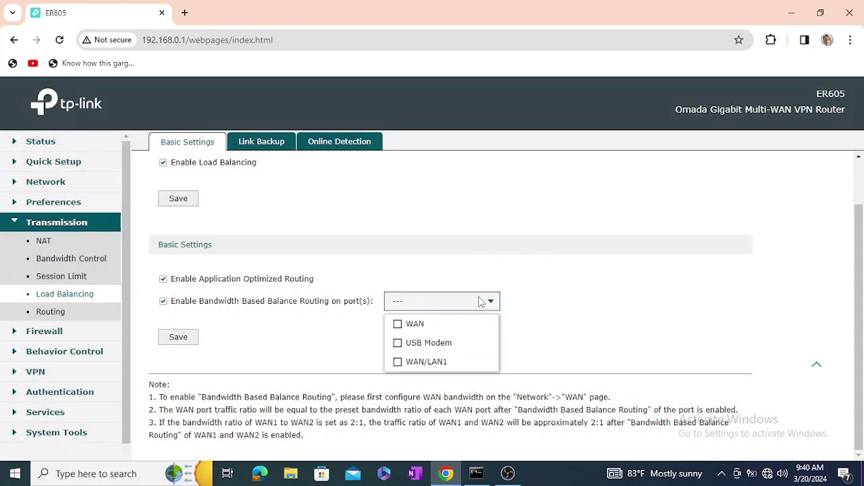
{"action": "left_click", "coordinate": [402, 324]}
{"action": "left_click", "coordinate": [399, 343]}
{"action": "left_click", "coordinate": [399, 363]}
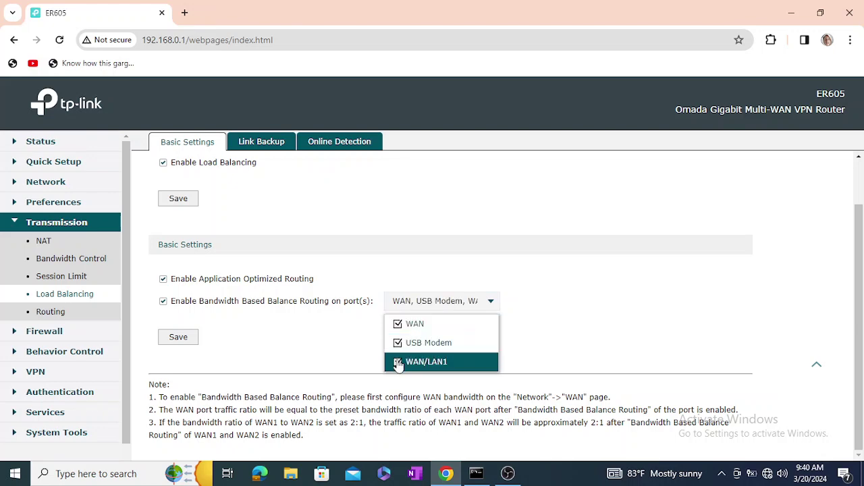
{"action": "left_click", "coordinate": [180, 338]}
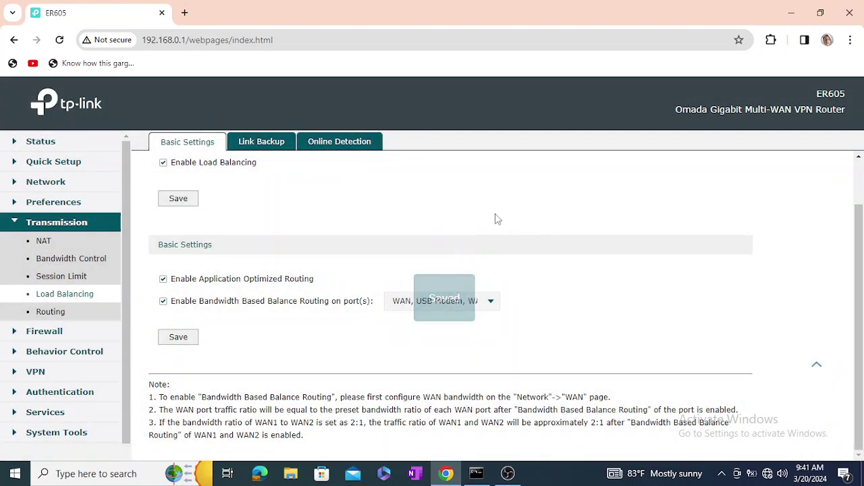
{"action": "scroll", "coordinate": [445, 209], "scroll_direction": "up", "scroll_amount": 2}
{"action": "left_click", "coordinate": [266, 143]}
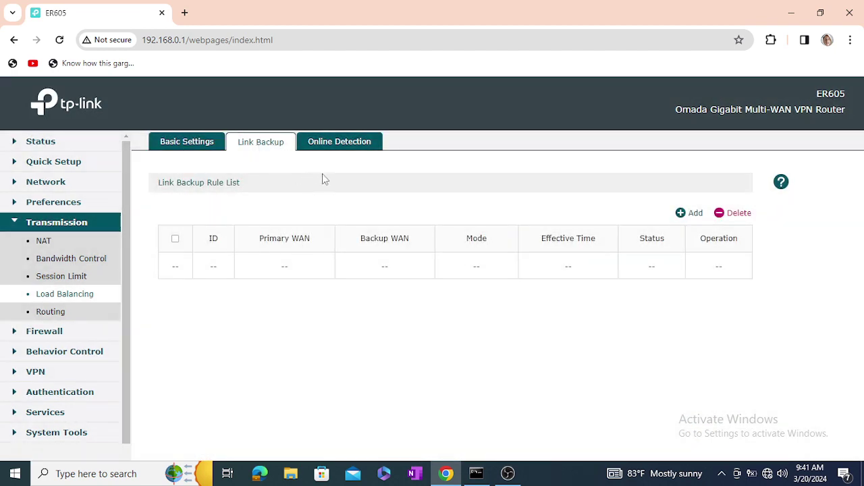
- Begin a link backup rule with WAN as primary and WAN/LAN1 as backup, then open a new Chrome tab
{"action": "left_click", "coordinate": [342, 142]}
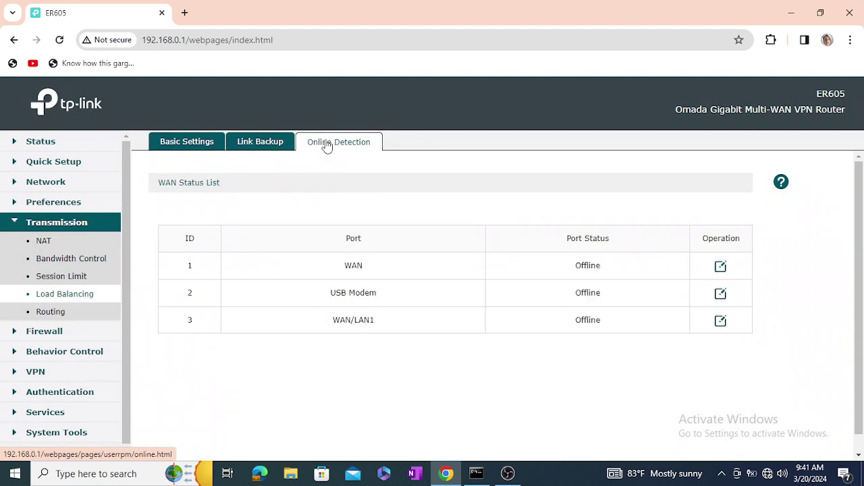
{"action": "left_click", "coordinate": [282, 146]}
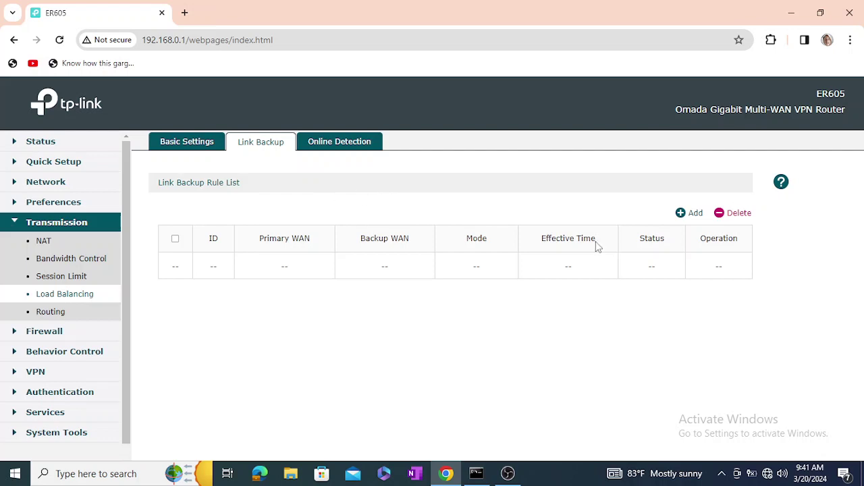
{"action": "left_click", "coordinate": [690, 213]}
{"action": "scroll", "coordinate": [422, 307], "scroll_direction": "down", "scroll_amount": 2}
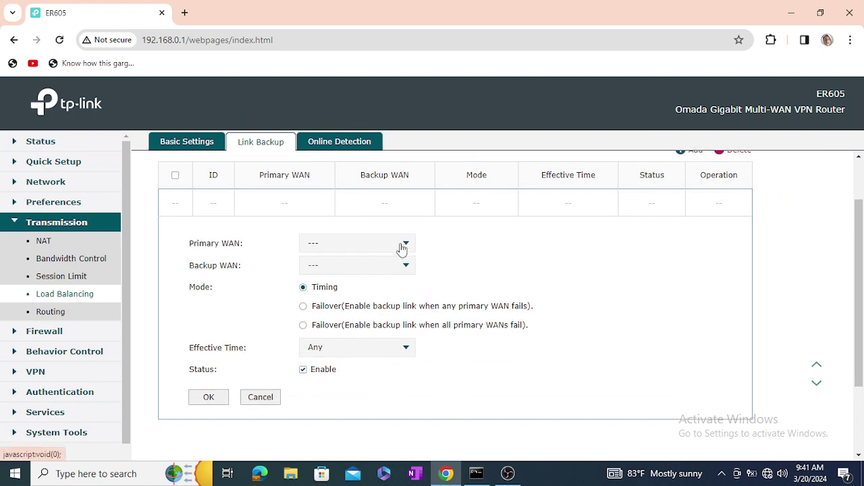
{"action": "left_click", "coordinate": [402, 246]}
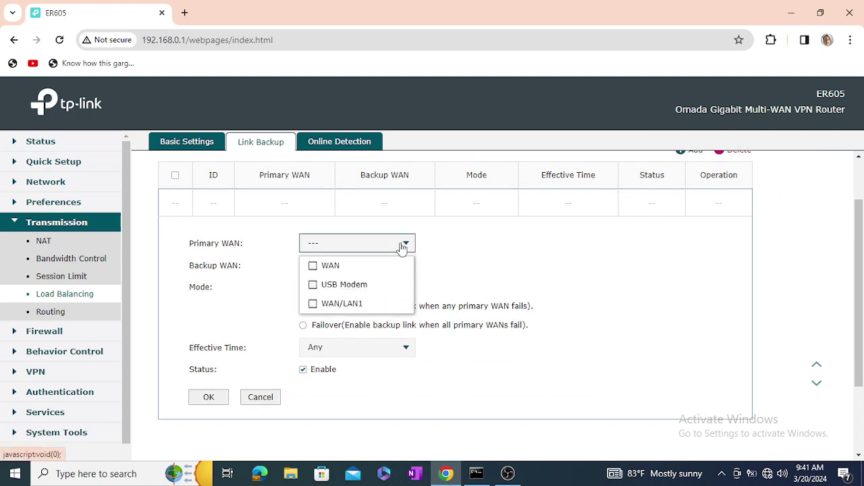
{"action": "left_click", "coordinate": [314, 266]}
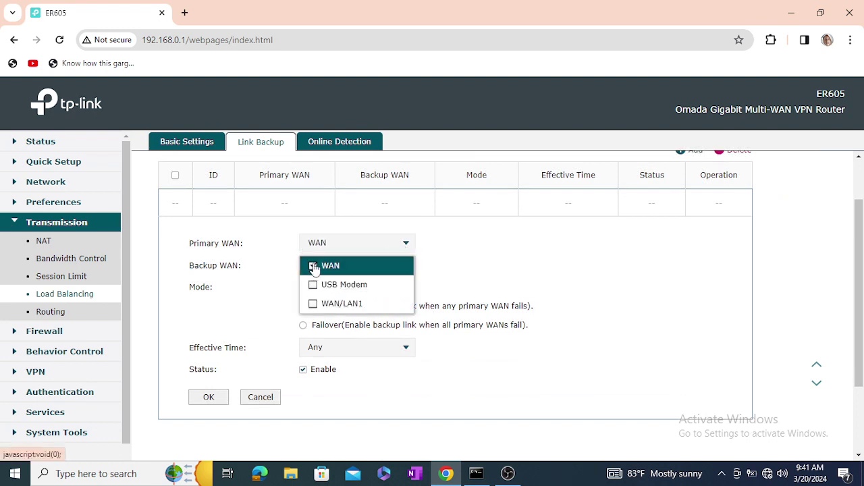
{"action": "left_click", "coordinate": [541, 236]}
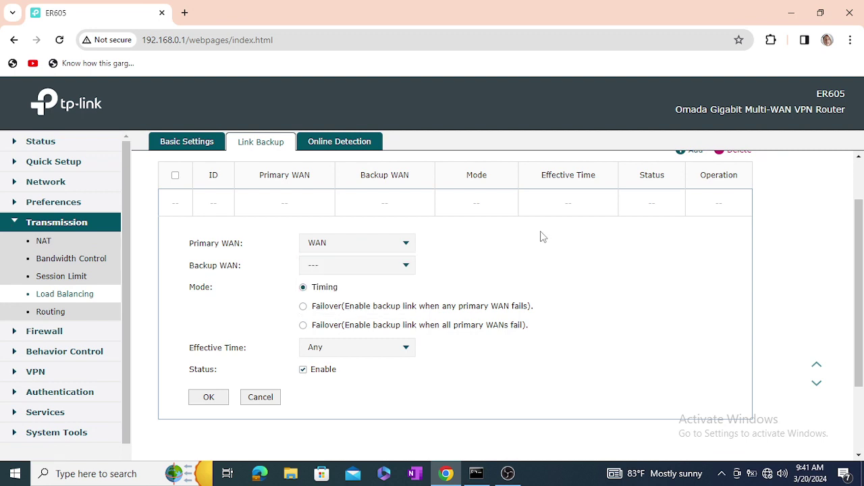
{"action": "left_click", "coordinate": [398, 270]}
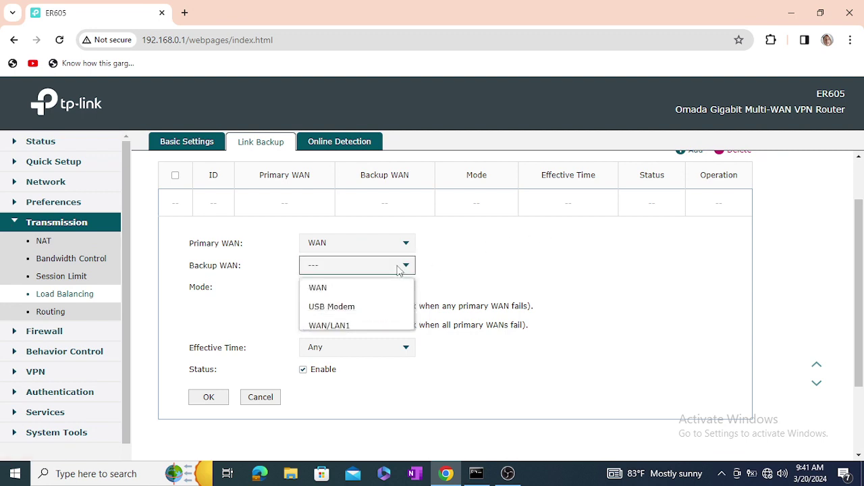
{"action": "left_click", "coordinate": [338, 328]}
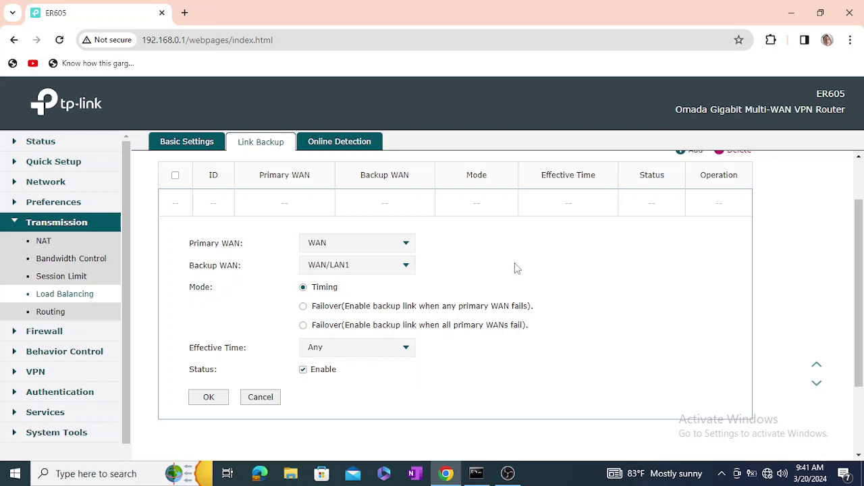
{"action": "left_click", "coordinate": [185, 12]}
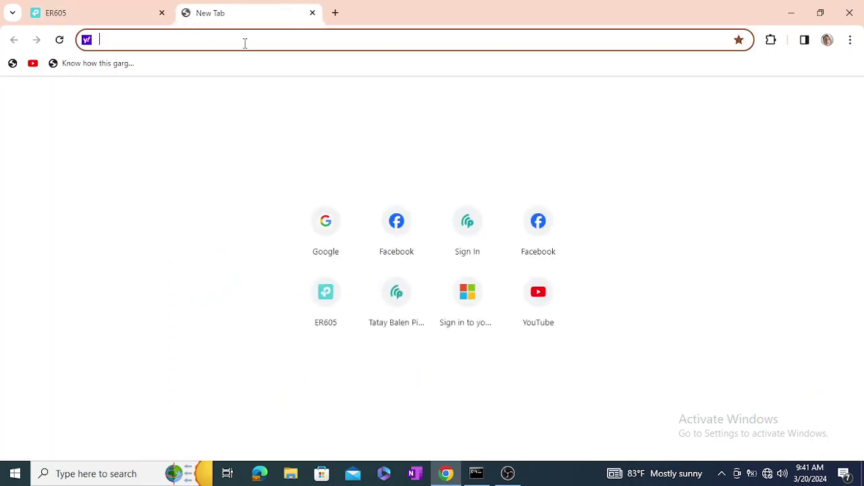
- Load and reload google.com to test internet access, then return to the ER605 tab
{"action": "type", "text": "google.com"}
{"action": "key", "text": "Return"}
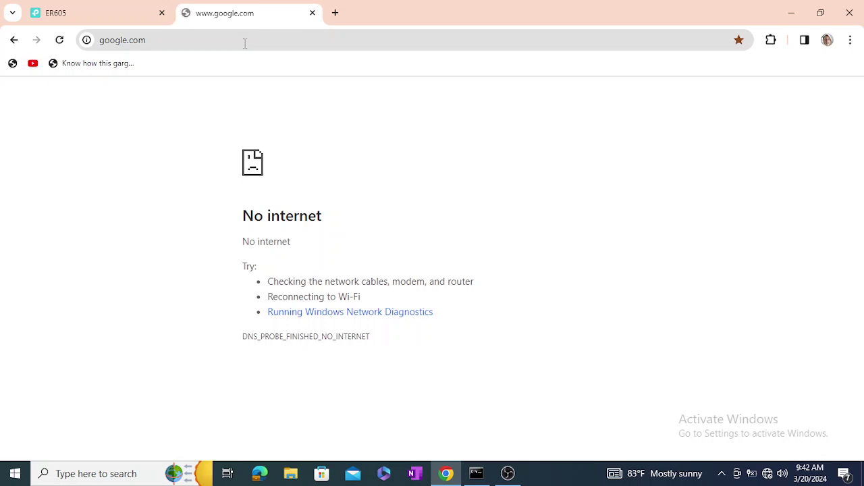
{"action": "key", "text": "F5"}
{"action": "left_click", "coordinate": [102, 13]}
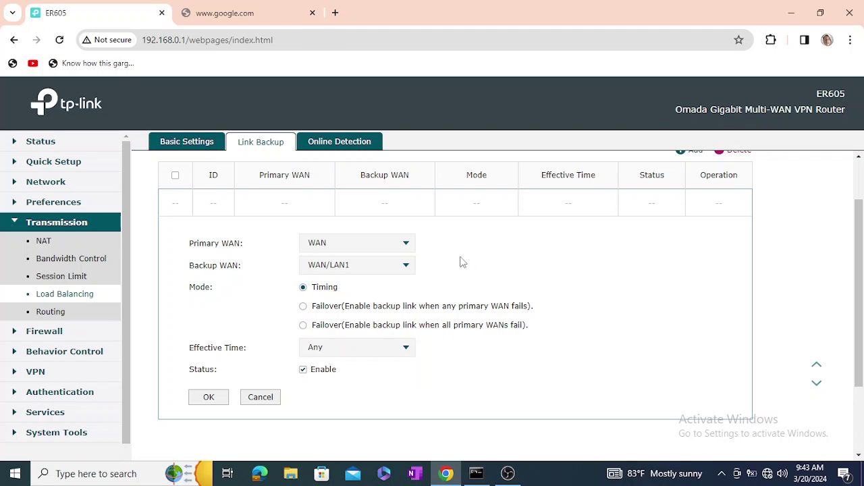
- Add WAN/LAN1 to the rule's primary WANs alongside WAN
{"action": "left_click", "coordinate": [395, 247]}
{"action": "left_click", "coordinate": [315, 287]}
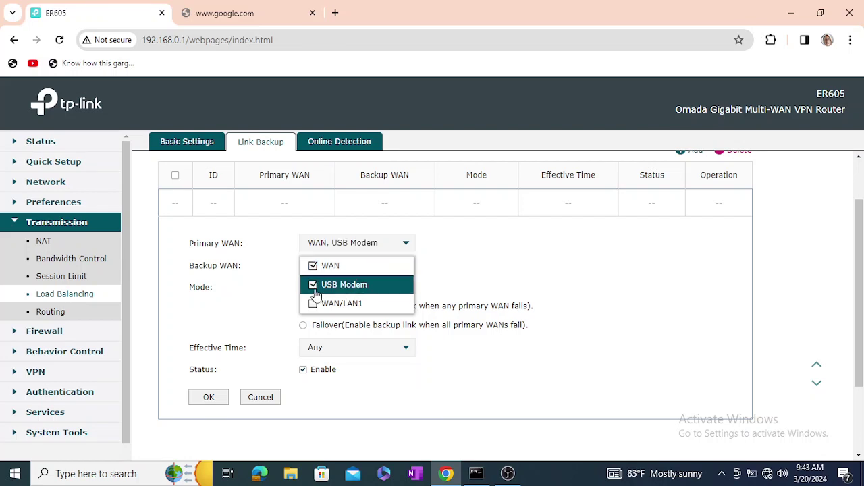
{"action": "left_click", "coordinate": [316, 287]}
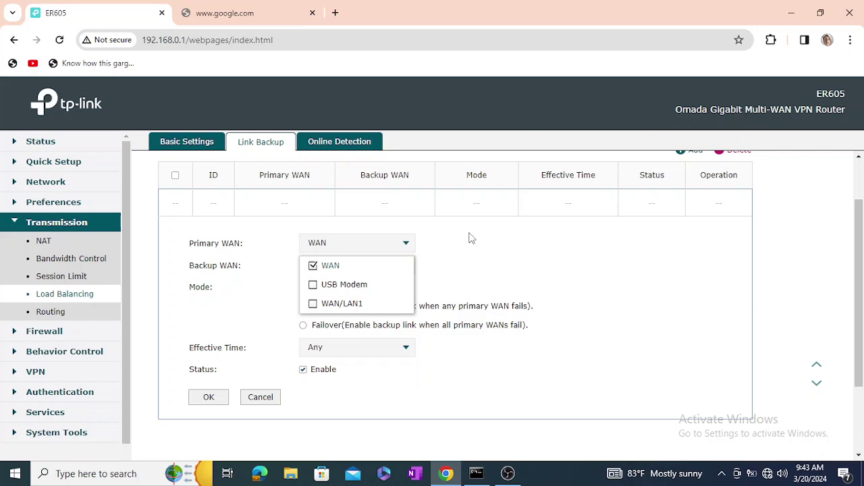
{"action": "left_click", "coordinate": [471, 238]}
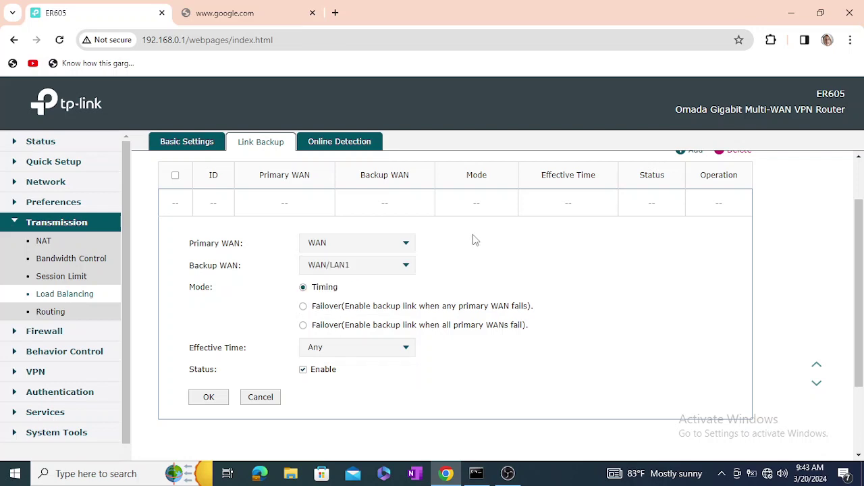
{"action": "left_click", "coordinate": [404, 243]}
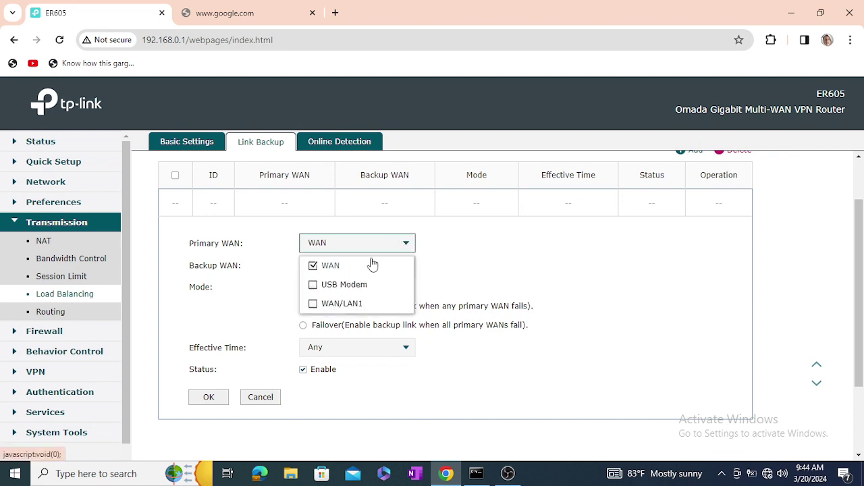
{"action": "left_click", "coordinate": [317, 305]}
{"action": "left_click", "coordinate": [314, 285]}
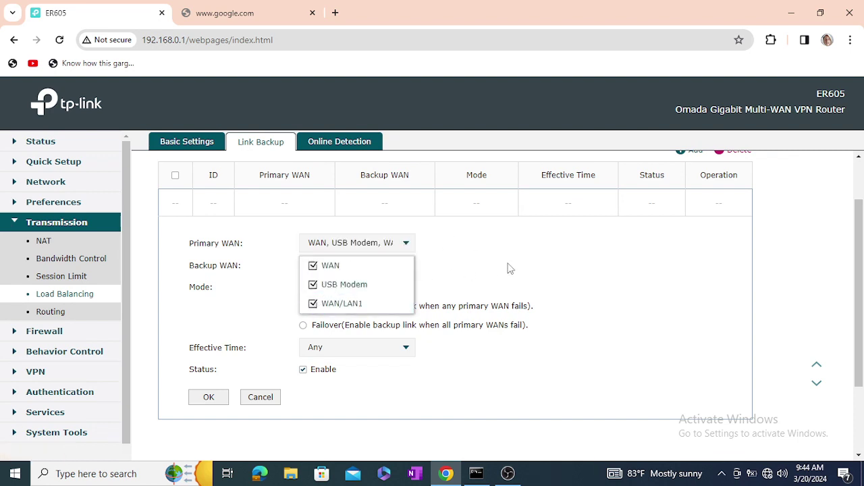
{"action": "left_click", "coordinate": [510, 267]}
- Remove USB Modem from the primary WANs, make it the backup WAN, and keep Effective Time Any
{"action": "left_click", "coordinate": [397, 267]}
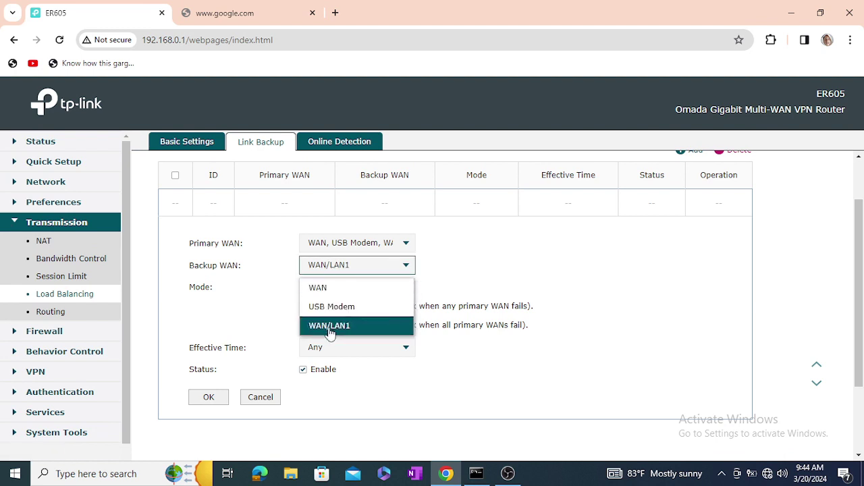
{"action": "left_click", "coordinate": [484, 252]}
{"action": "left_click", "coordinate": [403, 266]}
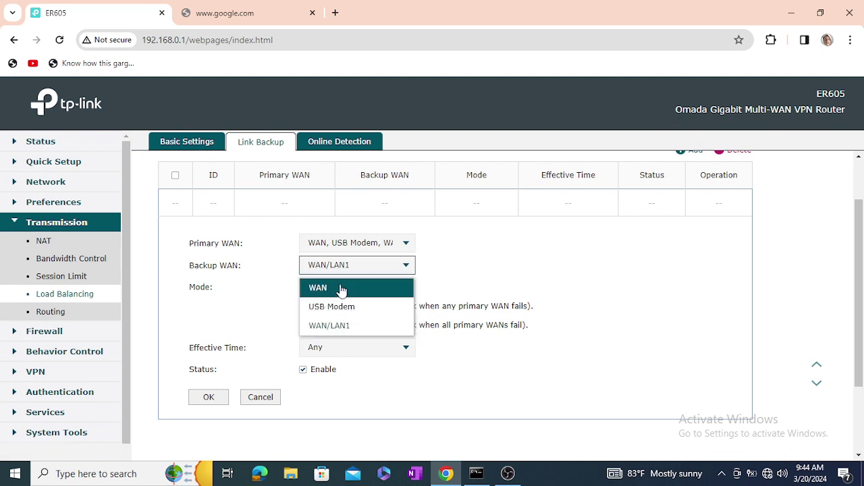
{"action": "left_click", "coordinate": [451, 248]}
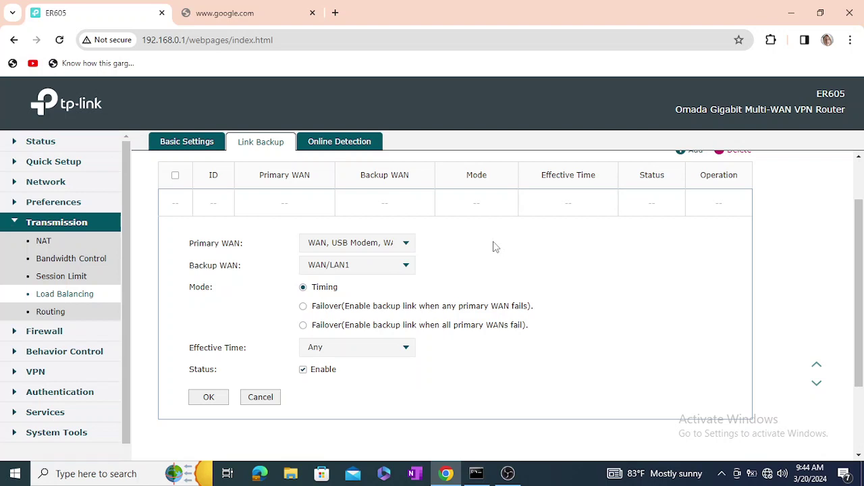
{"action": "left_click", "coordinate": [380, 266]}
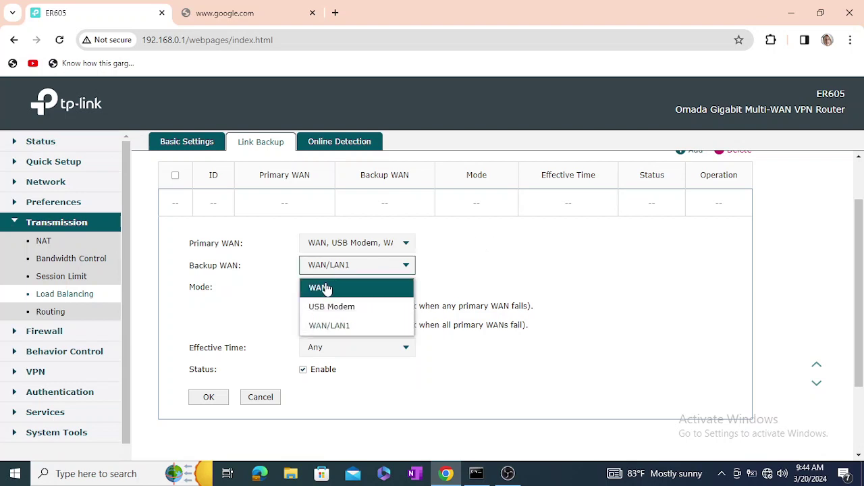
{"action": "left_click", "coordinate": [388, 244]}
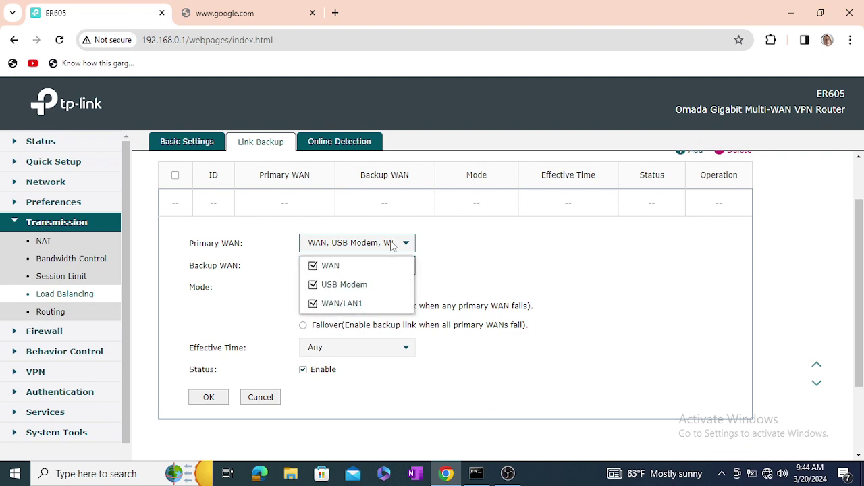
{"action": "left_click", "coordinate": [333, 288]}
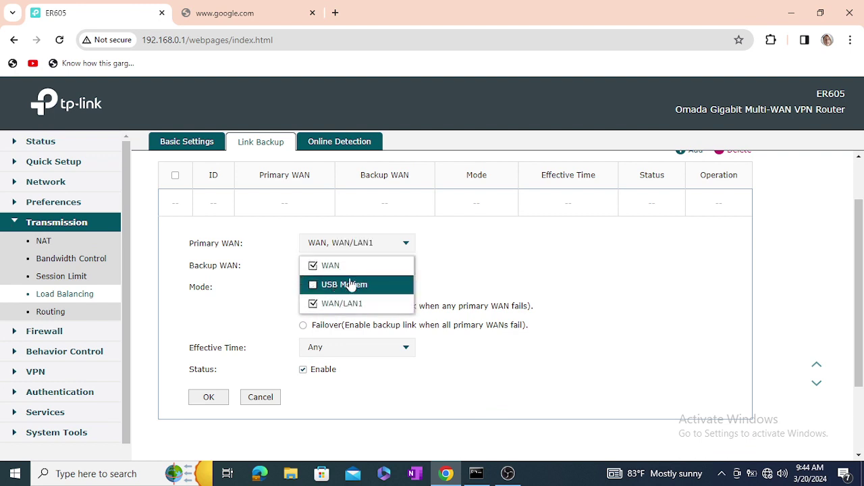
{"action": "left_click", "coordinate": [486, 243]}
{"action": "left_click", "coordinate": [395, 267]}
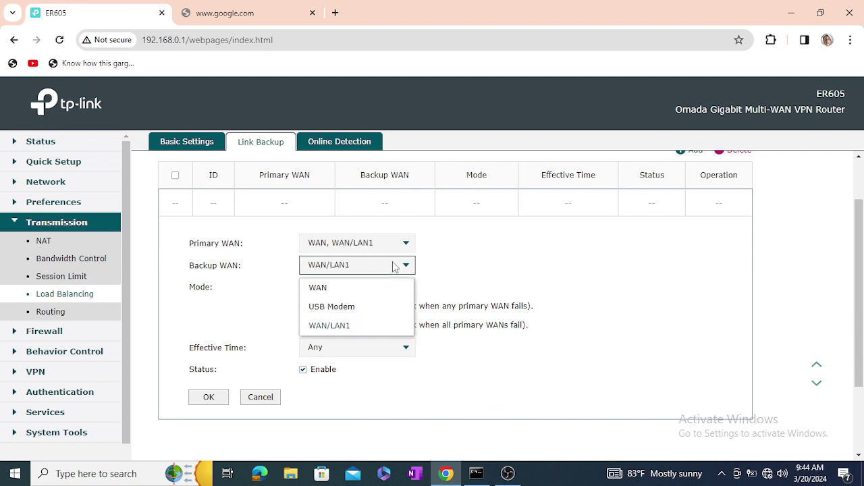
{"action": "left_click", "coordinate": [332, 306]}
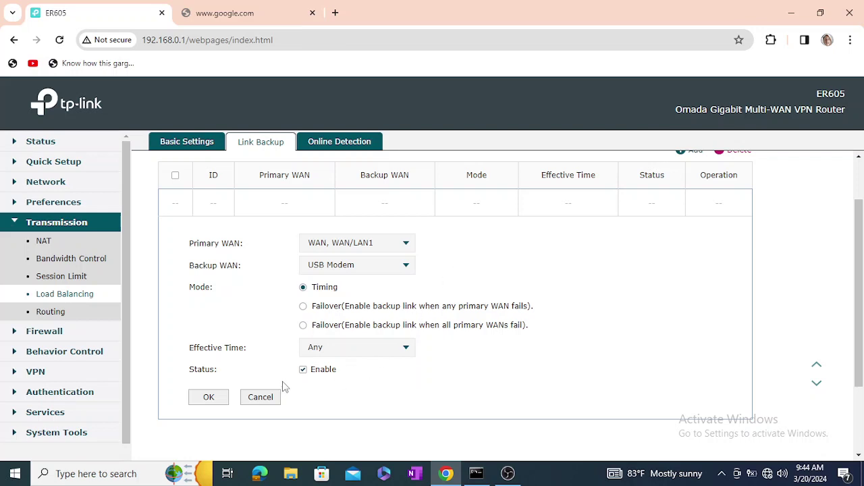
{"action": "left_click", "coordinate": [394, 347]}
{"action": "left_click", "coordinate": [352, 380]}
- Save link backup rule 1, then reopen it for editing and save it again unchanged
{"action": "left_click", "coordinate": [208, 399]}
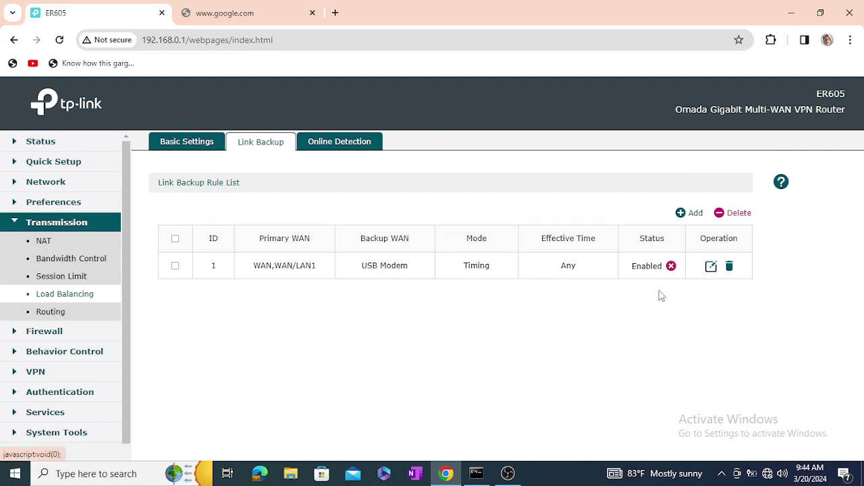
{"action": "left_click", "coordinate": [711, 266]}
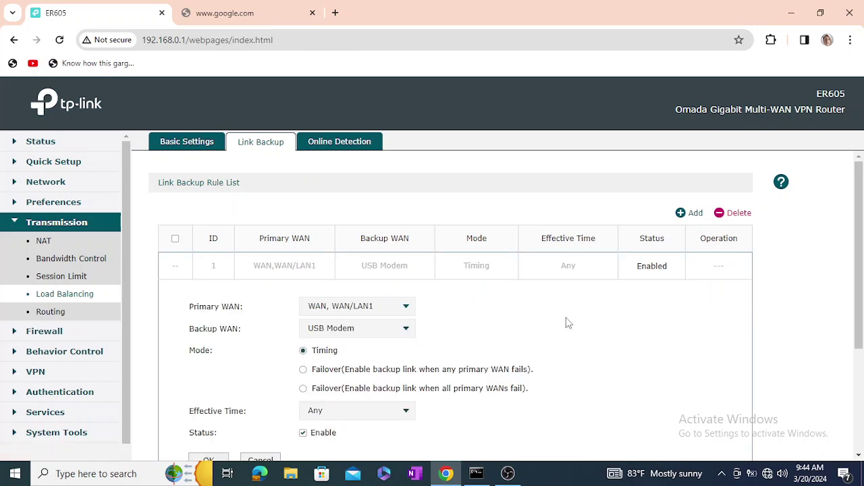
{"action": "scroll", "coordinate": [568, 322], "scroll_direction": "down", "scroll_amount": 3}
{"action": "left_click", "coordinate": [209, 298]}
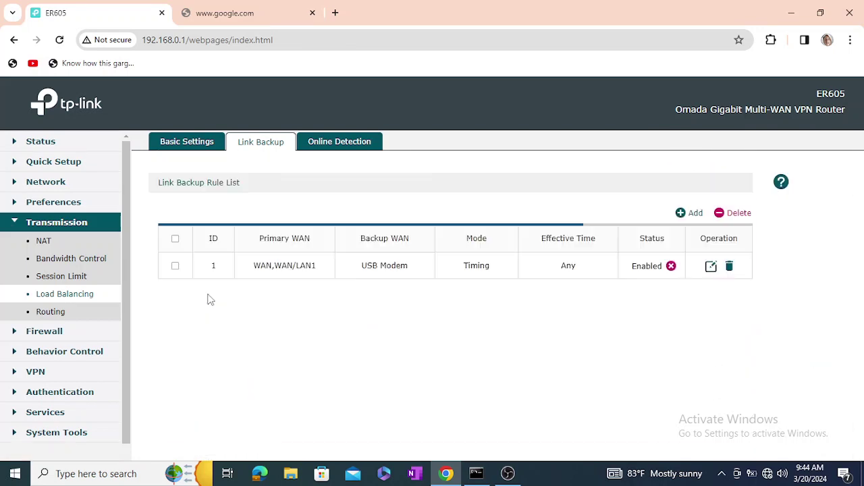
{"action": "left_click", "coordinate": [192, 145]}
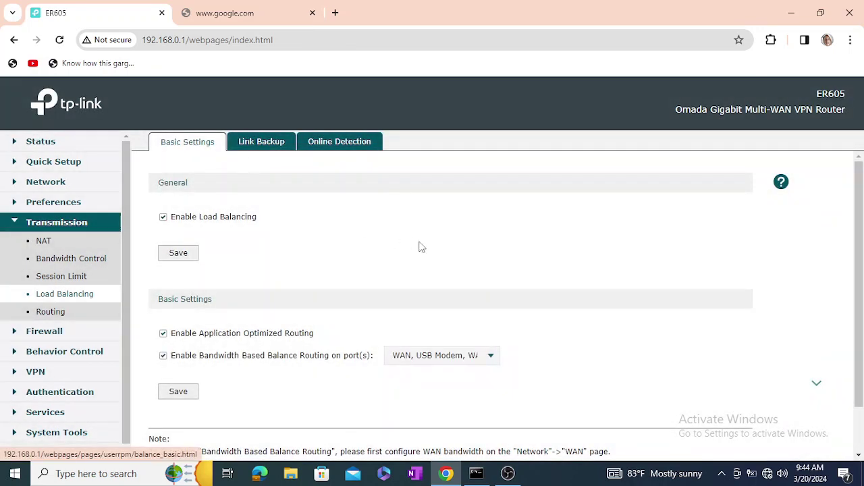
- Log out of the ER605 and confirm with Yes
{"action": "scroll", "coordinate": [448, 260], "scroll_direction": "down", "scroll_amount": 1}
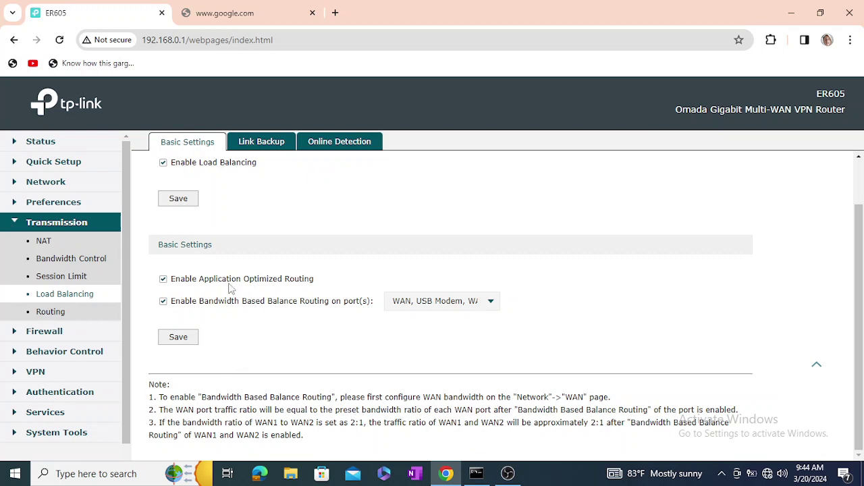
{"action": "scroll", "coordinate": [73, 400], "scroll_direction": "down", "scroll_amount": 2}
{"action": "left_click", "coordinate": [73, 398]}
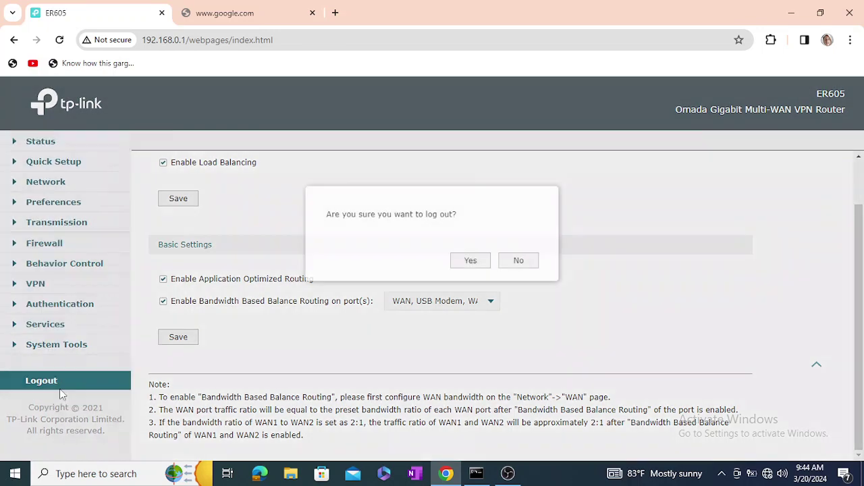
{"action": "left_click", "coordinate": [470, 260]}
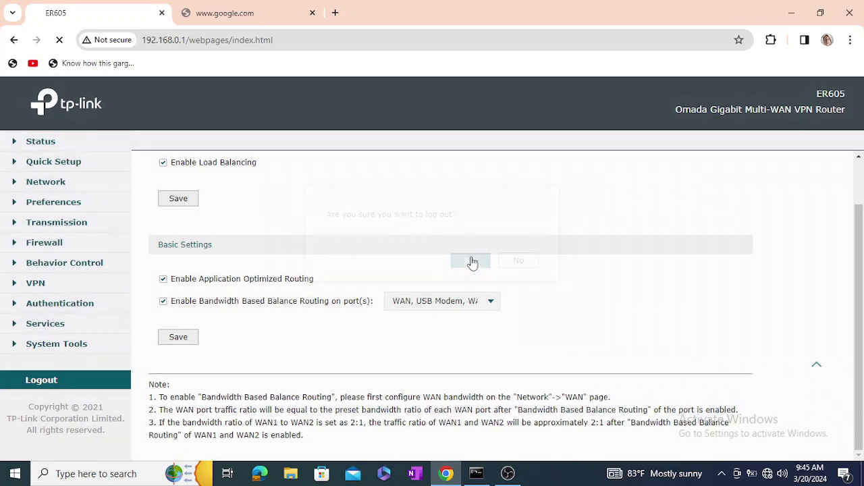